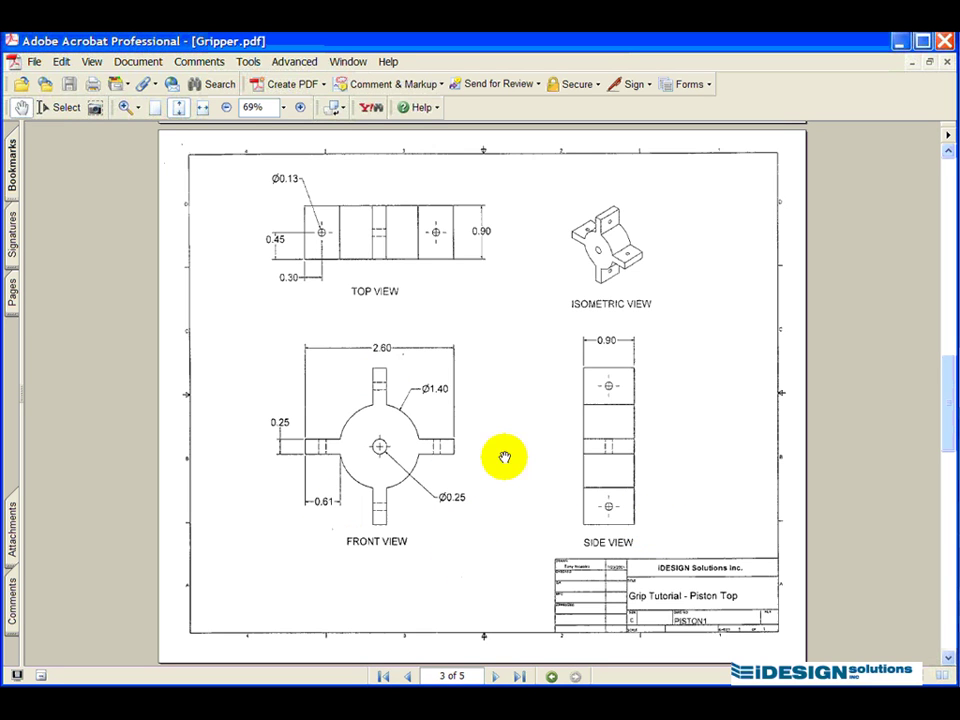
# Scroll the PDF from the page 3 Piston Top drawing to the page 4 drawing and its title block.
pyautogui.moveTo(463, 567); pyautogui.dragTo(472, 242)
pyautogui.moveTo(501, 555)
pyautogui.mouseDown()
pyautogui.moveTo(505, 301)
pyautogui.moveTo(496, 334)
pyautogui.mouseUp()
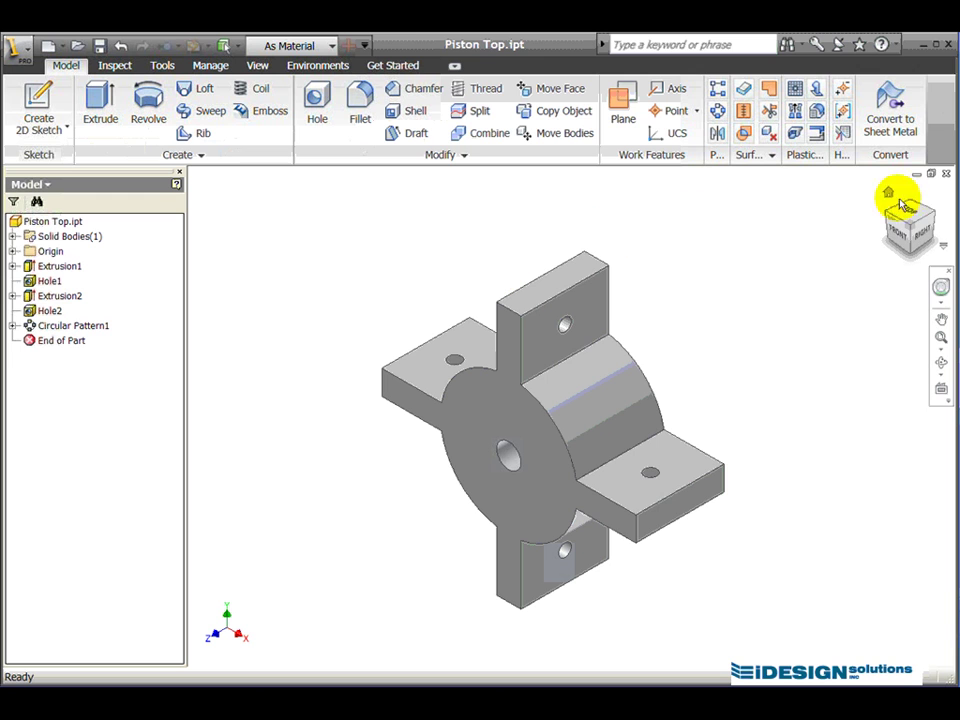
# Close Piston Top.ipt and create a new part from the Standard (in).ipt template.
pyautogui.click(946, 175)
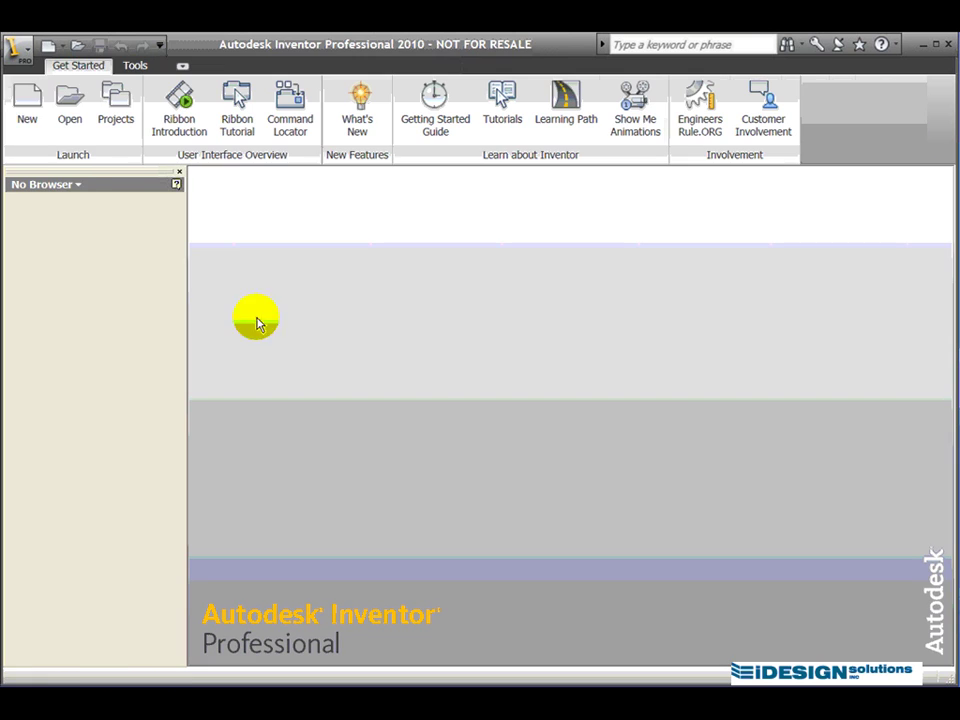
pyautogui.click(26, 112)
pyautogui.click(345, 358)
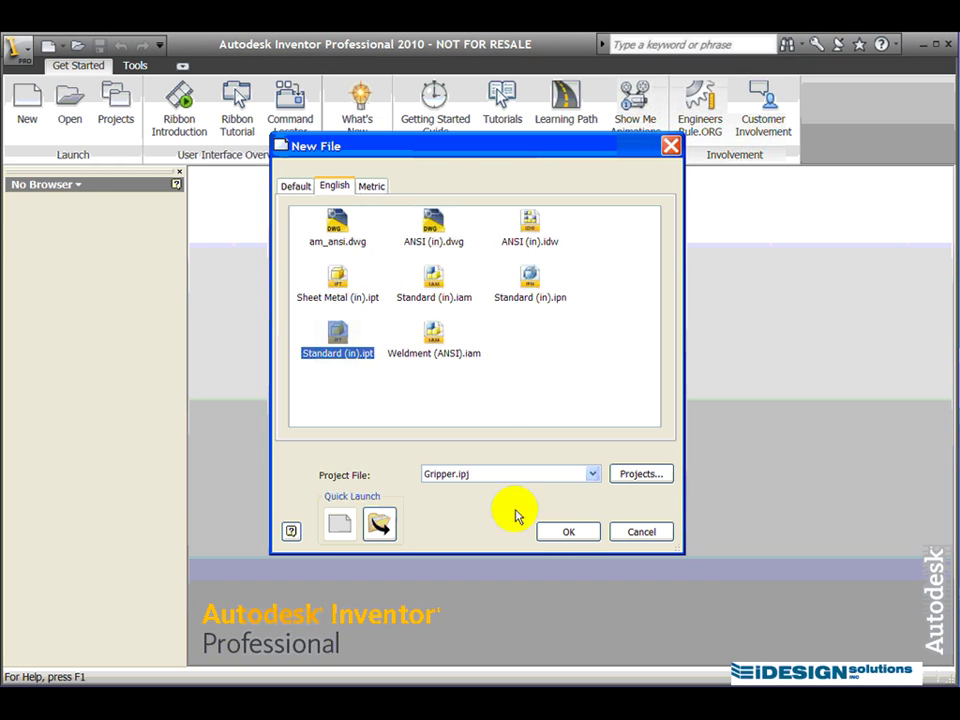
pyautogui.click(568, 532)
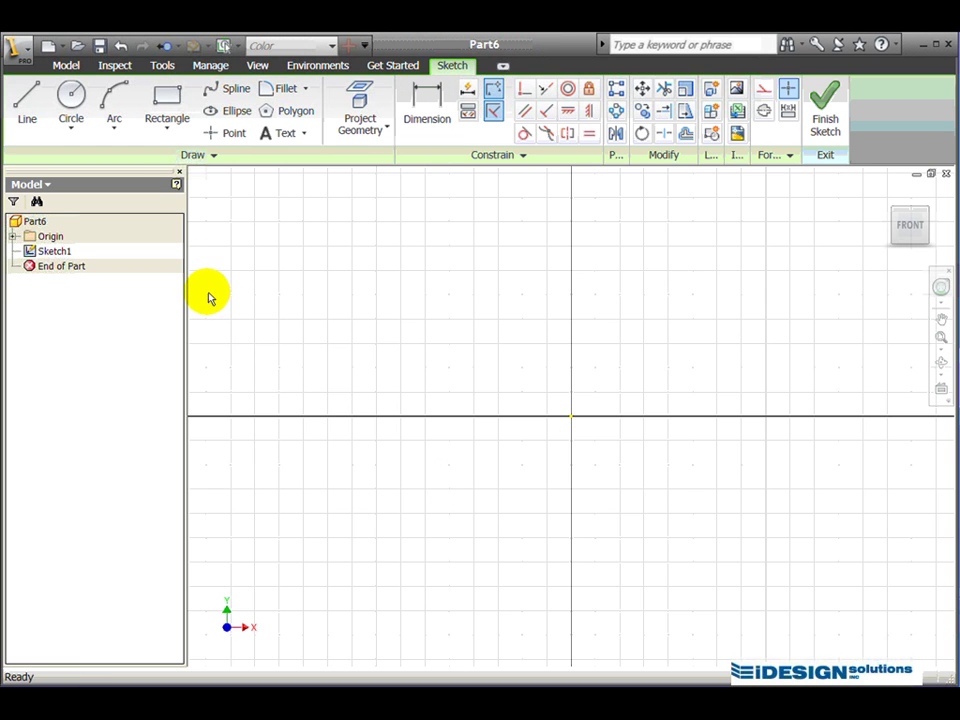
# Draw a circle centred above-left of the sketch origin.
pyautogui.click(72, 98)
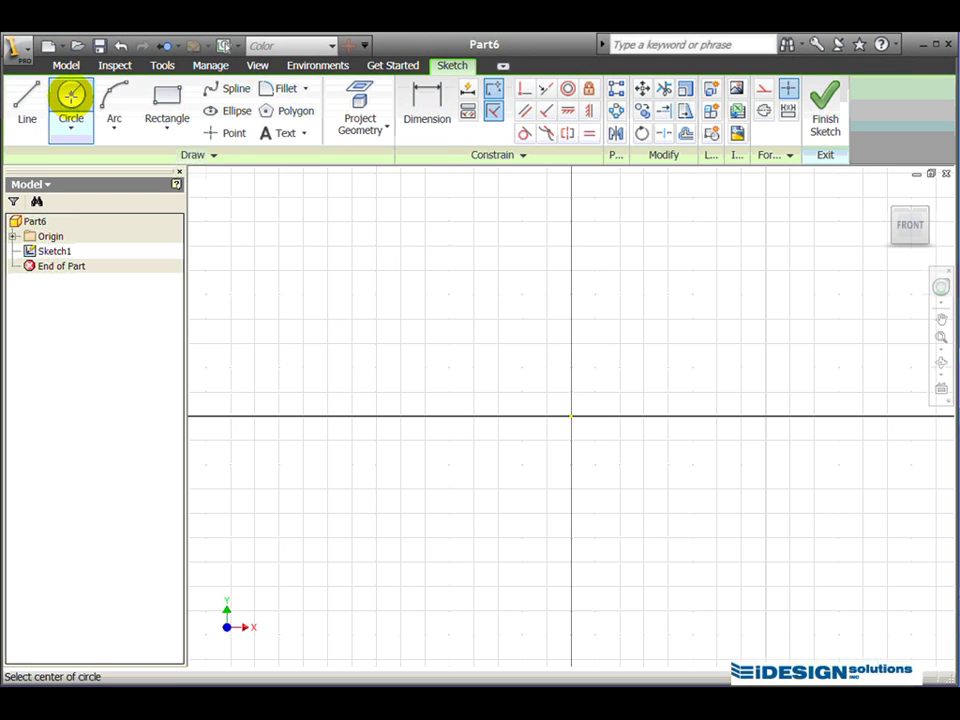
pyautogui.click(463, 342)
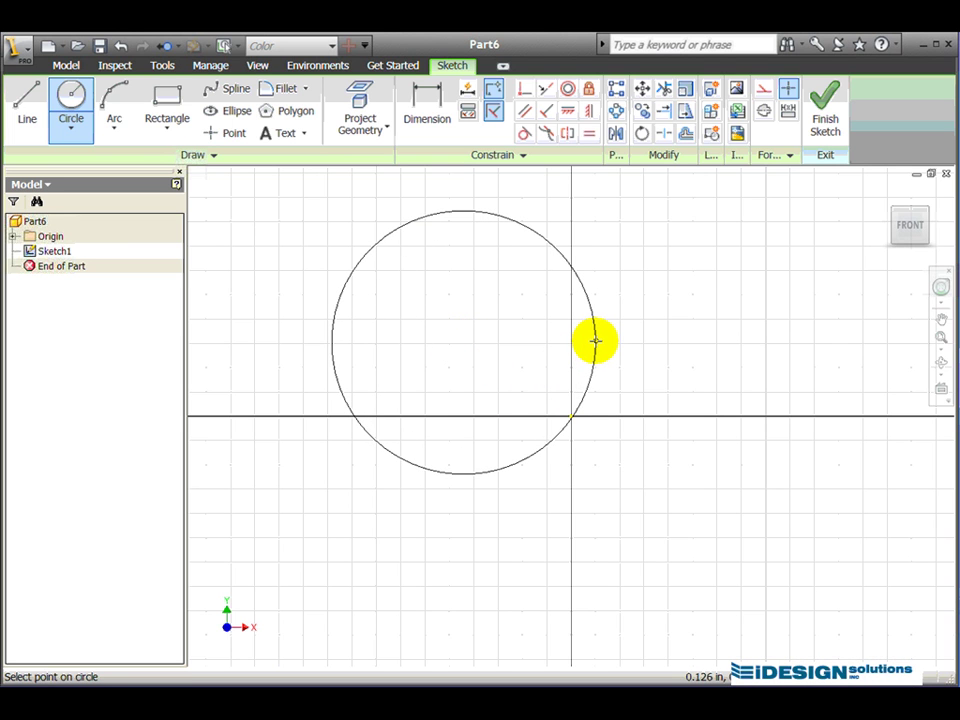
pyautogui.click(595, 341)
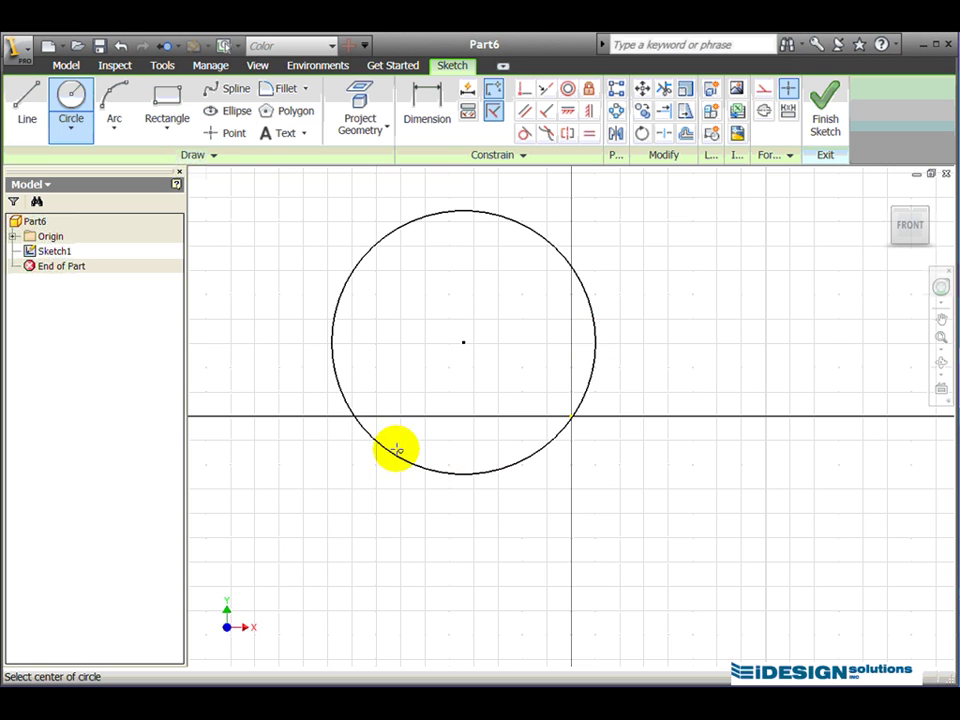
# Dimension the circle's diameter to 1.400 in and finish the sketch.
pyautogui.click(425, 117)
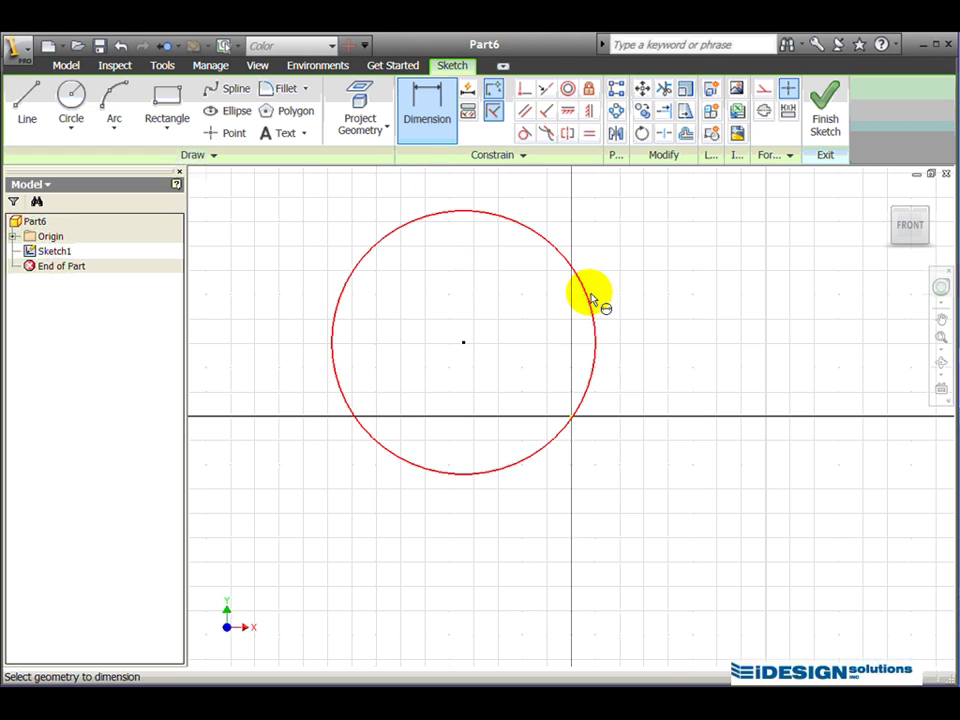
pyautogui.click(586, 300)
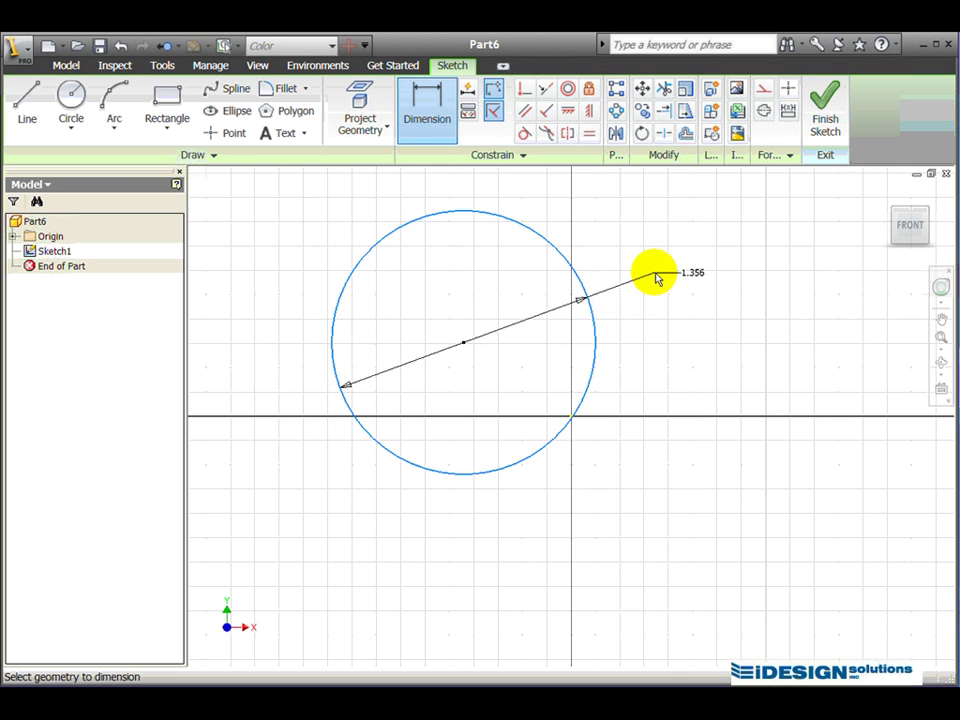
pyautogui.click(654, 274)
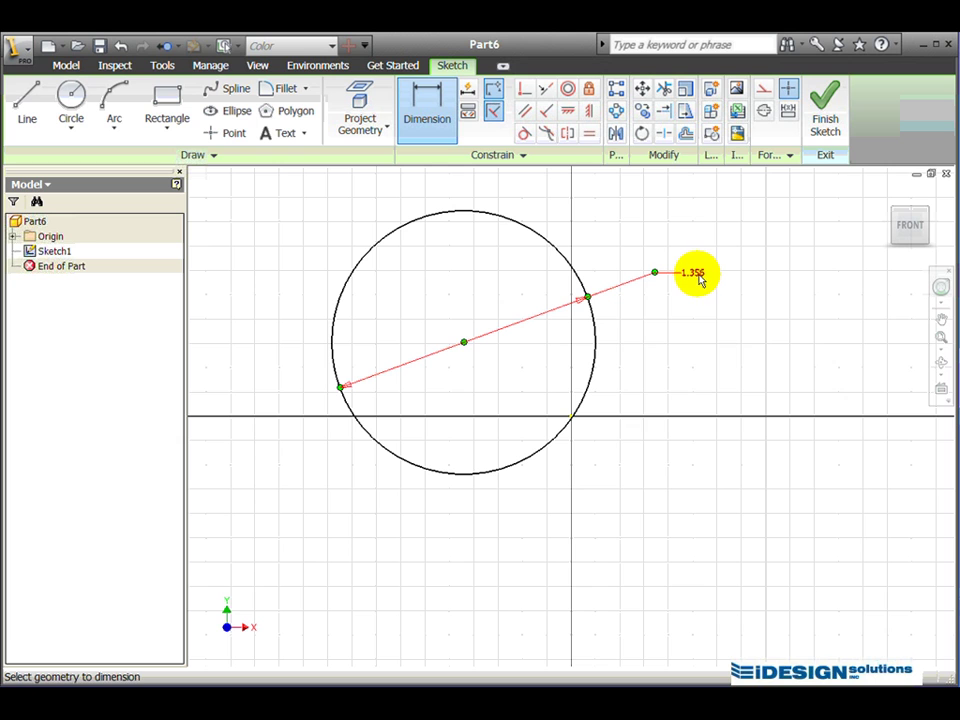
pyautogui.click(699, 279)
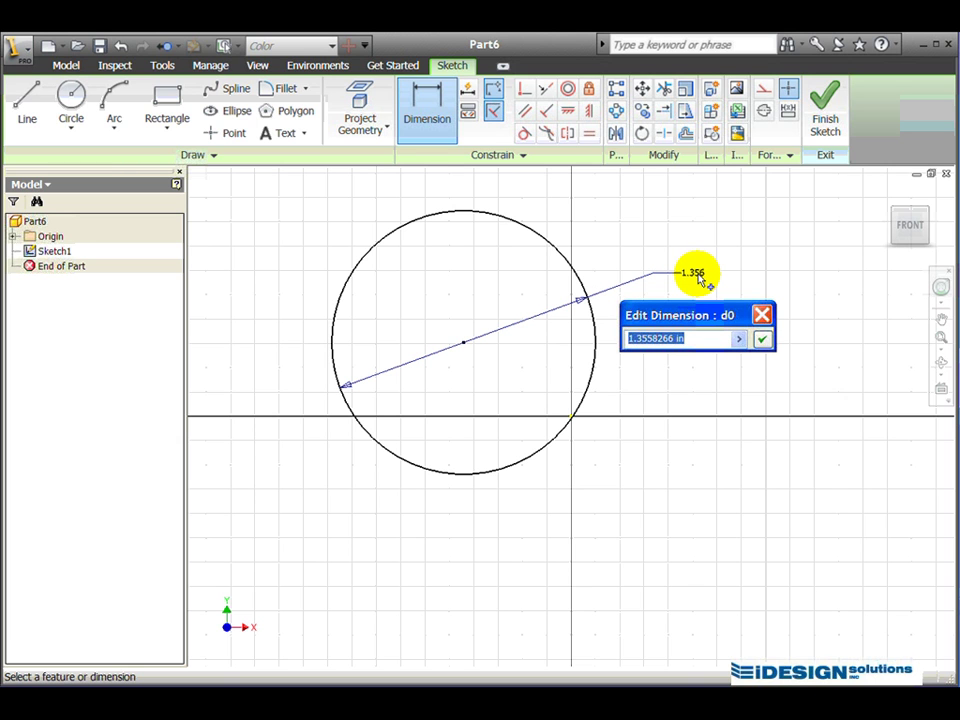
pyautogui.write('1.4')
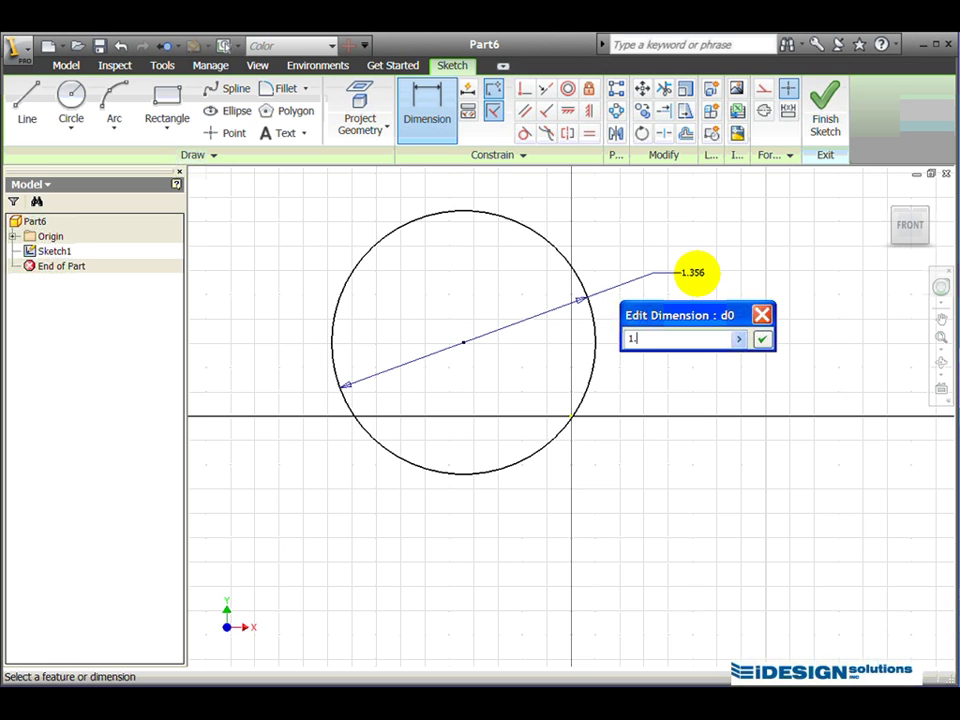
pyautogui.click(763, 341)
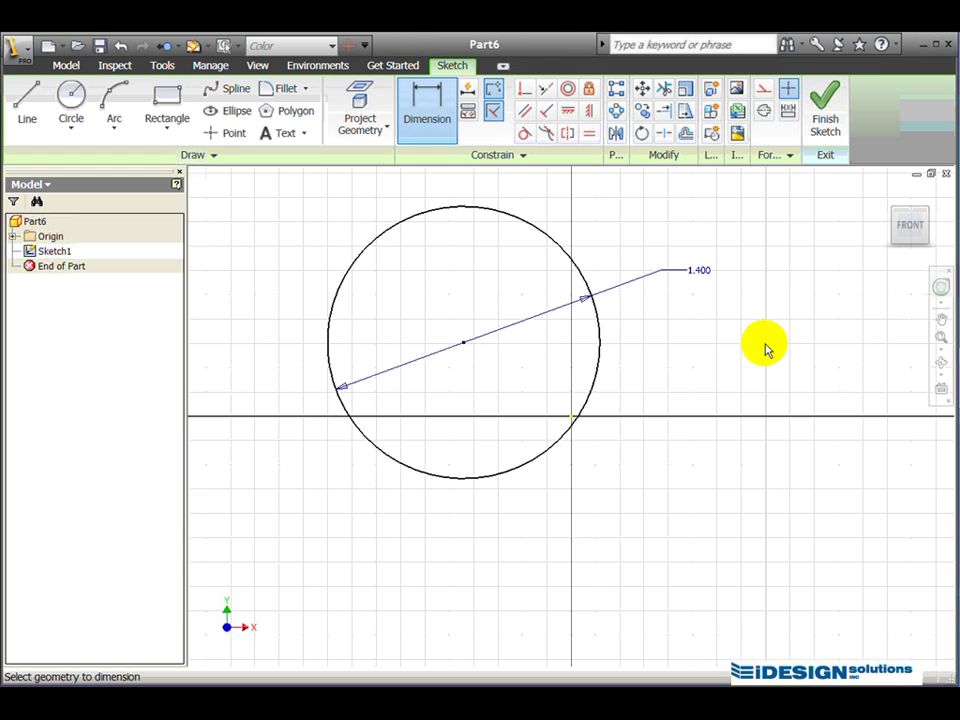
pyautogui.click(826, 120)
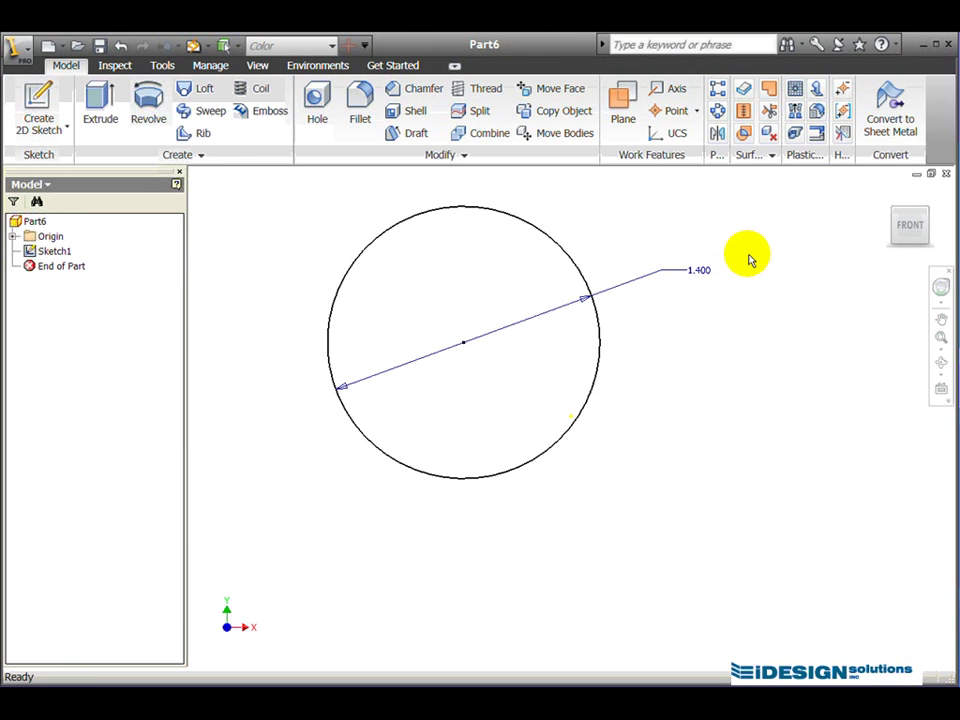
# From the isometric home view, extrude the 1.400 circle 0.9 in into a cylinder.
pyautogui.moveTo(898, 220)
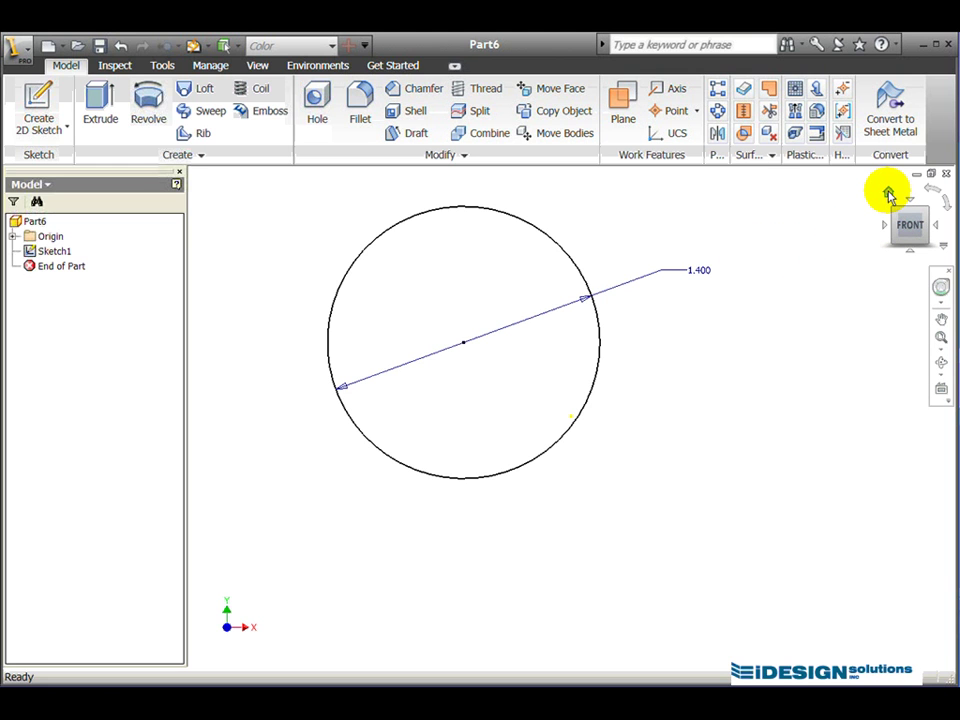
pyautogui.click(889, 195)
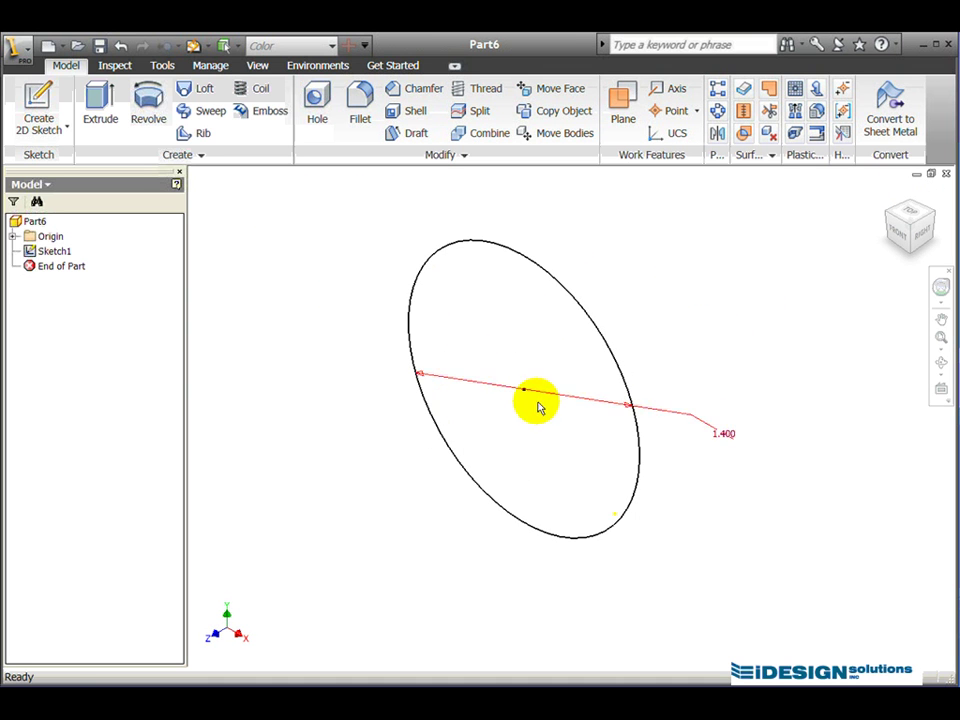
pyautogui.click(100, 105)
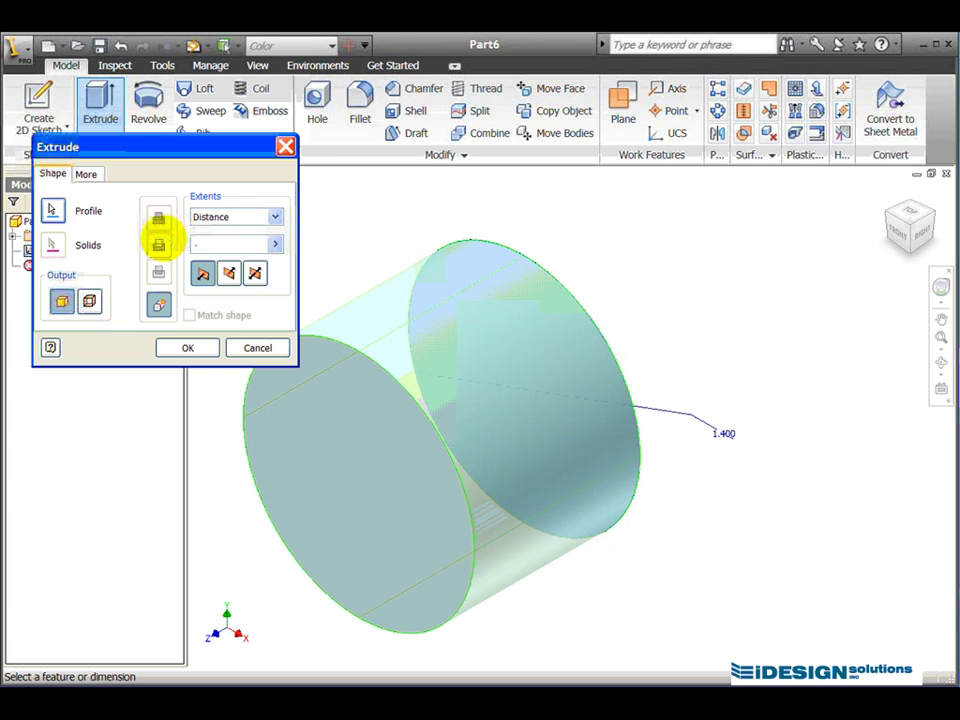
pyautogui.write('9')
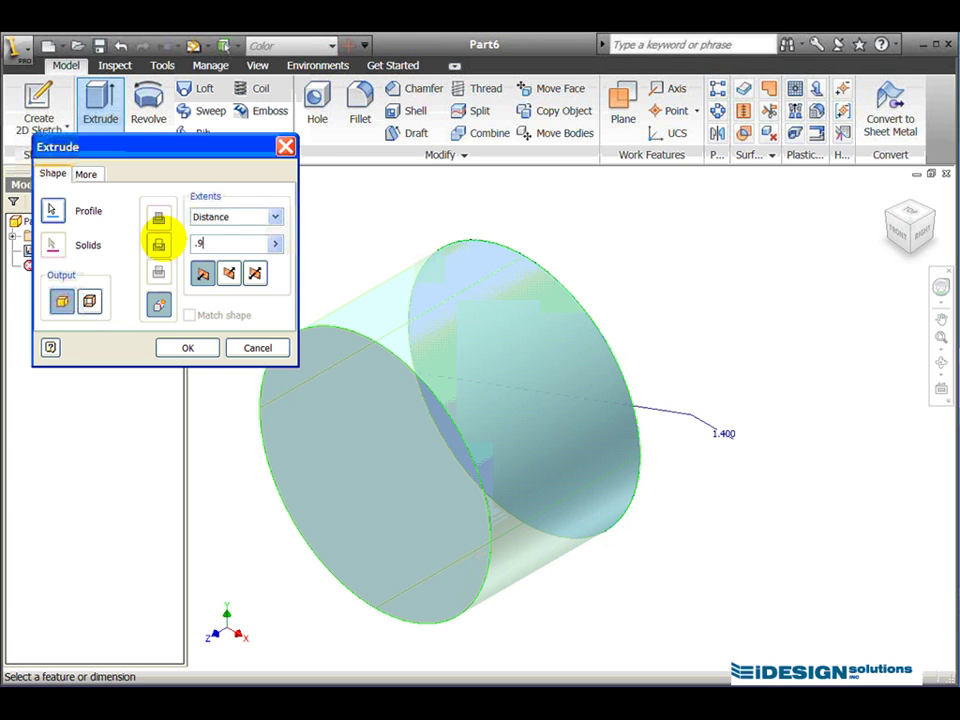
pyautogui.click(190, 349)
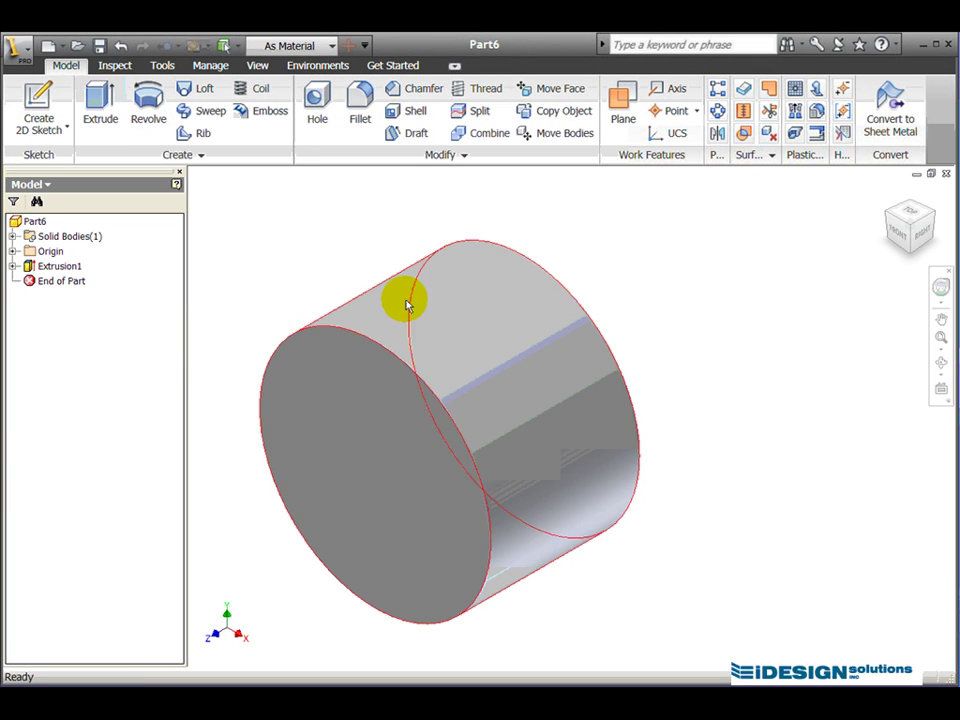
# Add a 0.25 in concentric Through All hole centred on the cylinder's front face.
pyautogui.moveTo(403, 300); pyautogui.dragTo(483, 287, button='middle')
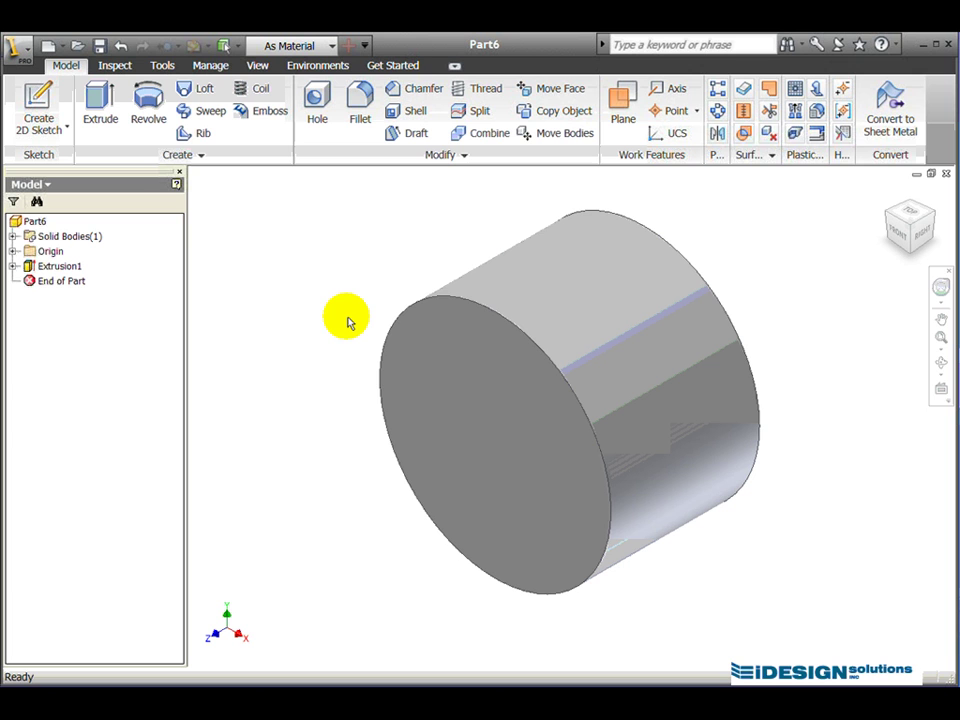
pyautogui.click(316, 108)
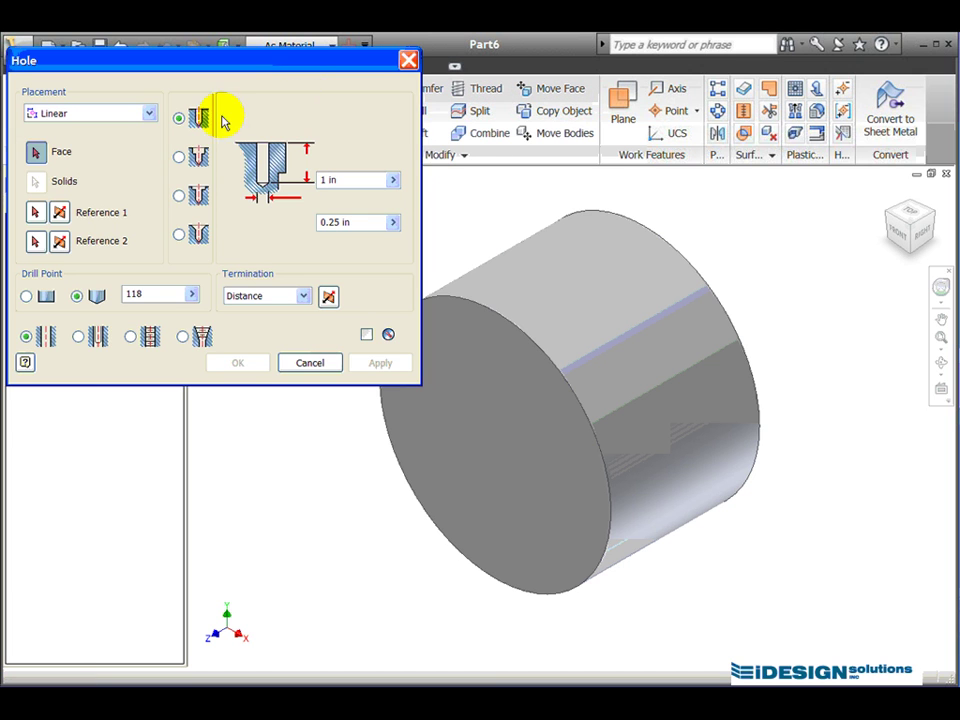
pyautogui.click(150, 114)
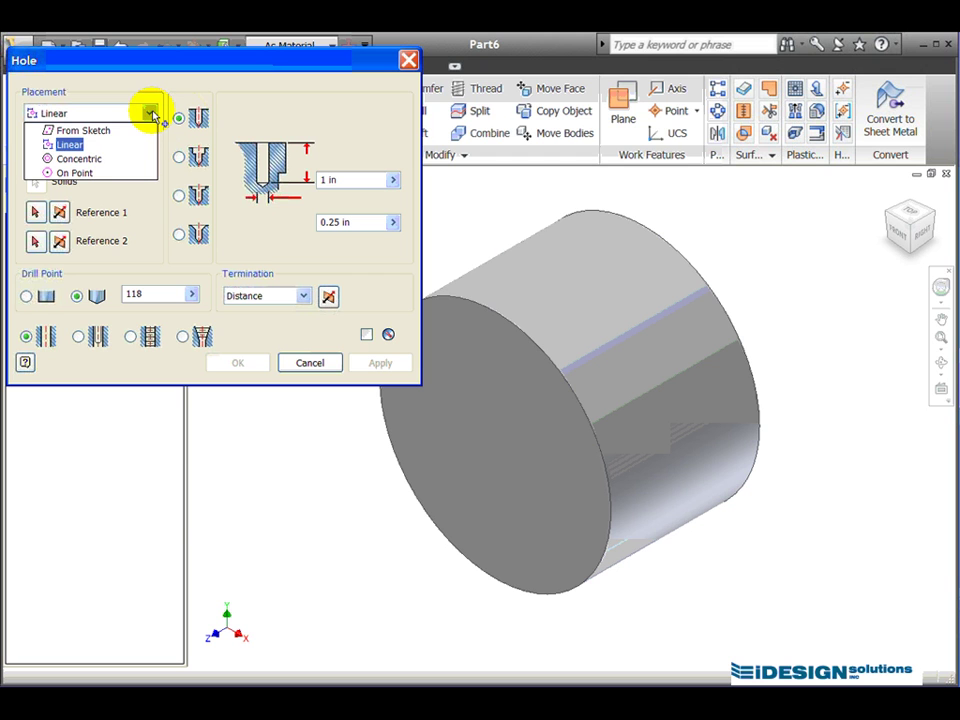
pyautogui.click(80, 159)
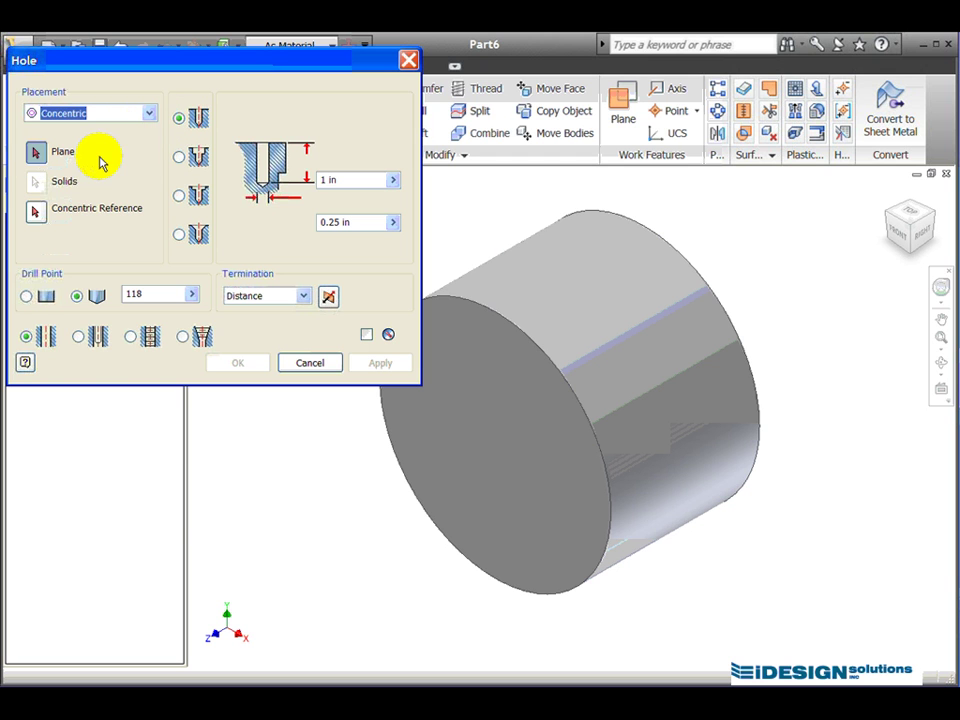
pyautogui.click(496, 468)
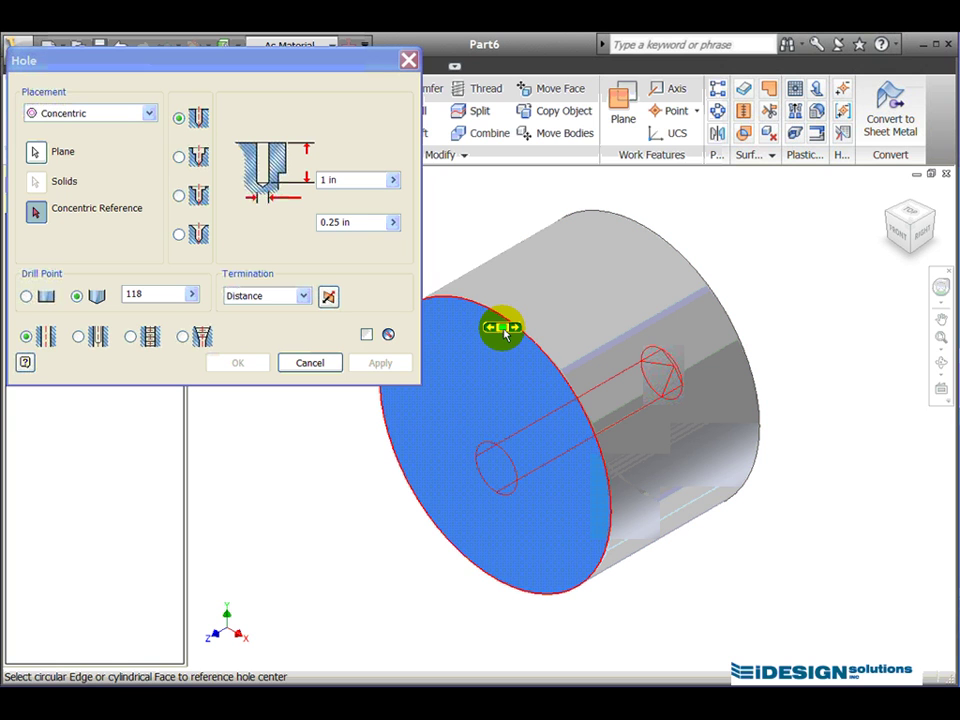
pyautogui.click(502, 324)
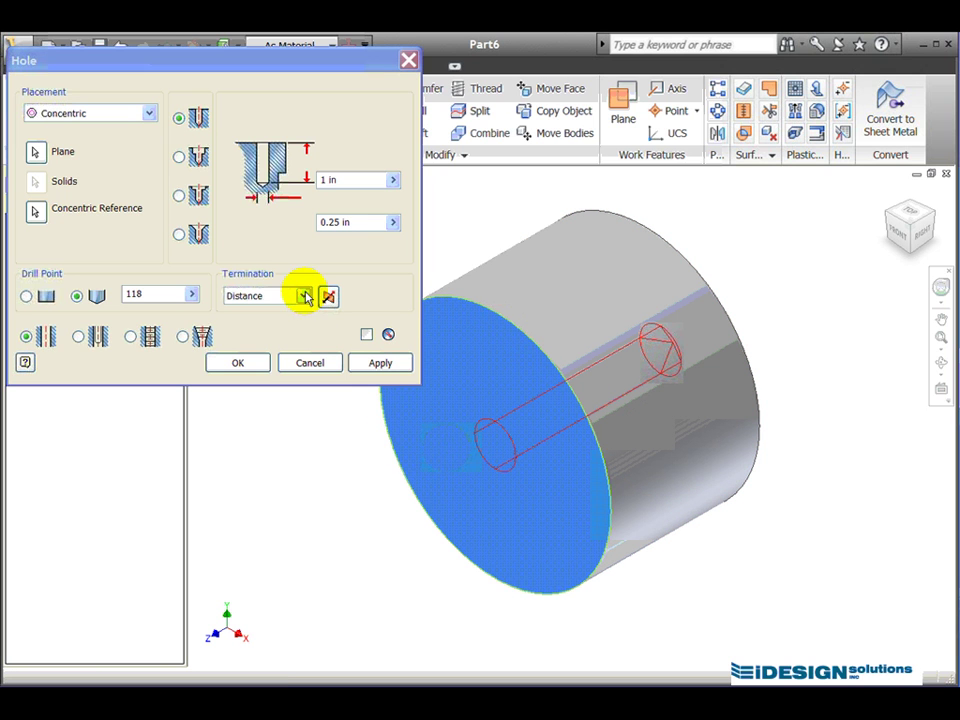
pyautogui.click(303, 296)
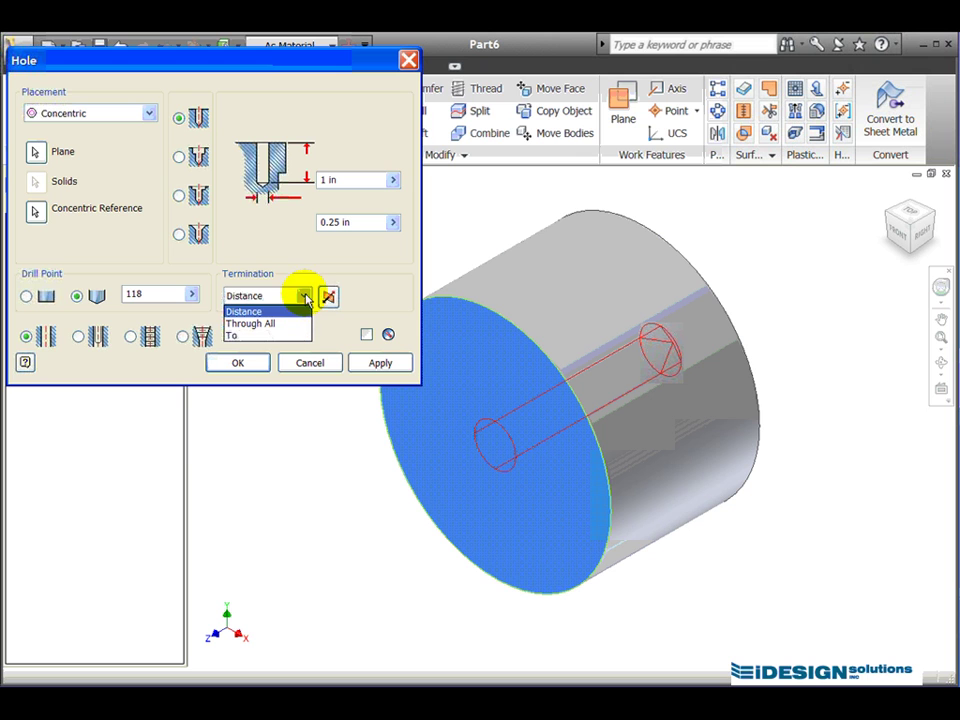
pyautogui.click(294, 324)
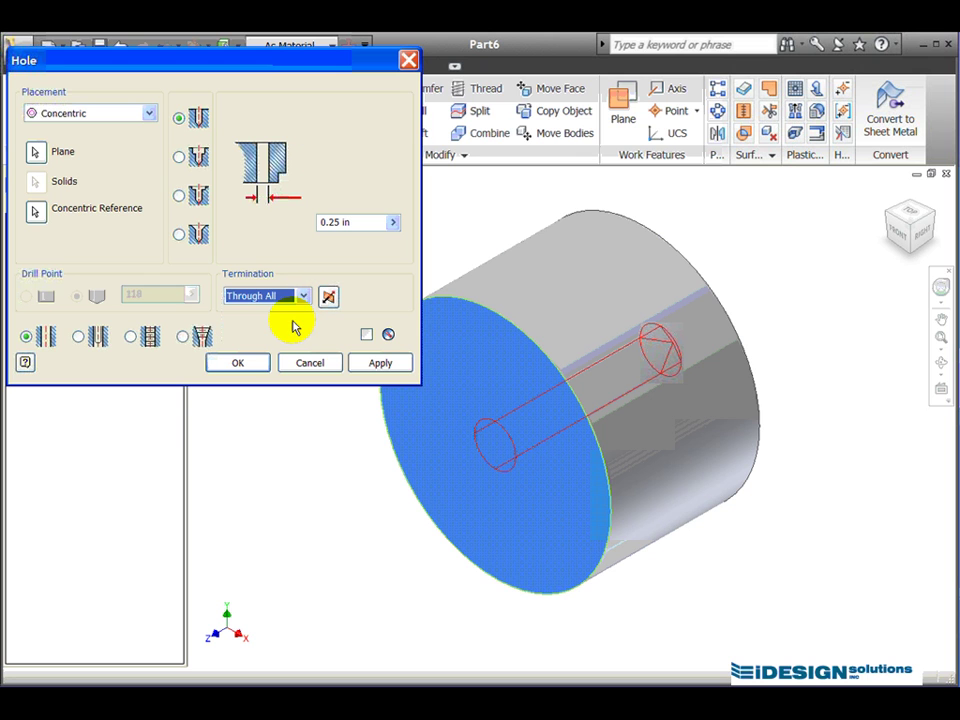
pyautogui.click(352, 222)
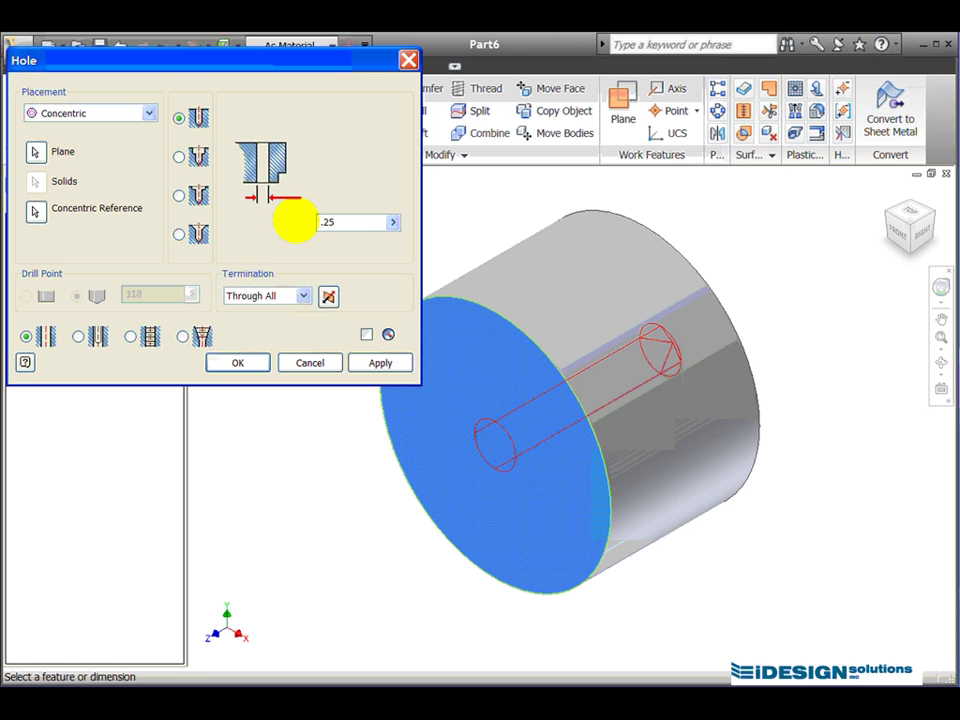
pyautogui.write('.25')
pyautogui.click(261, 364)
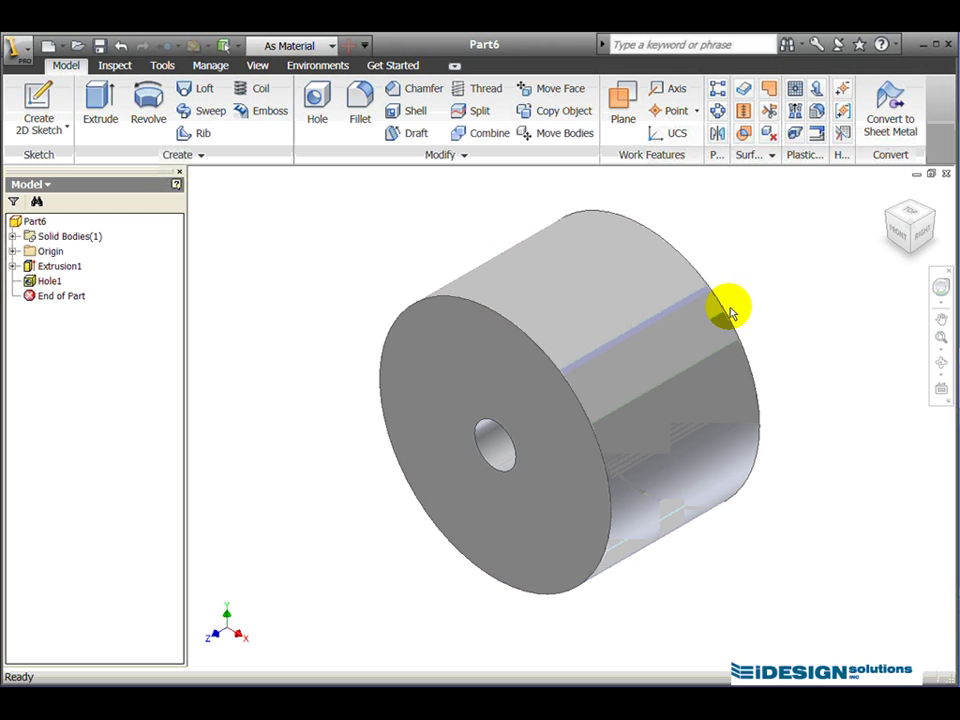
pyautogui.click(942, 390)
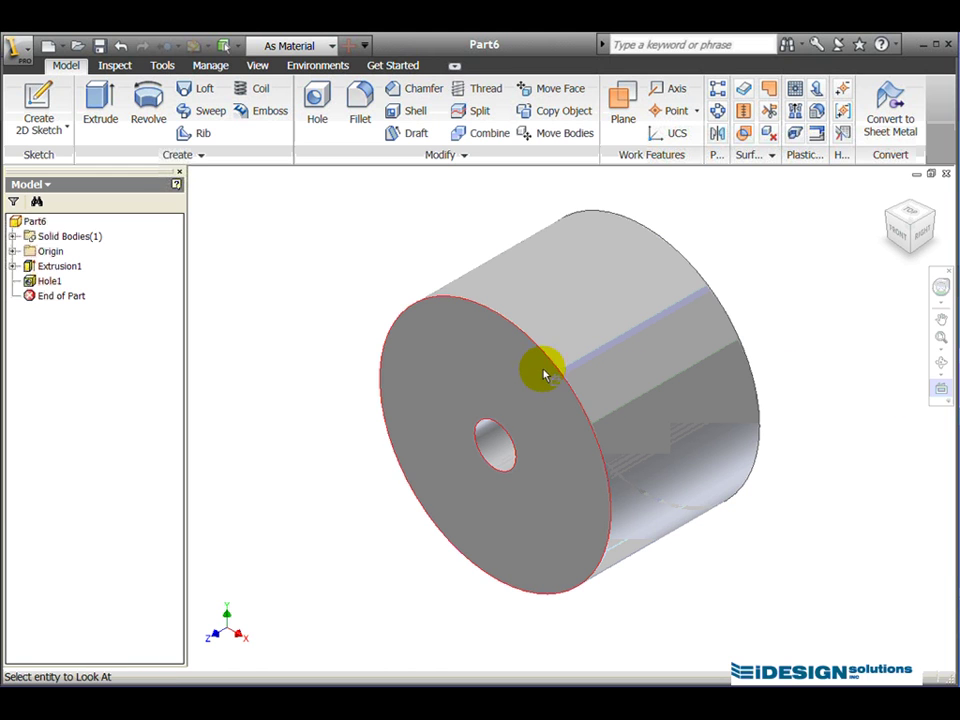
pyautogui.click(463, 369)
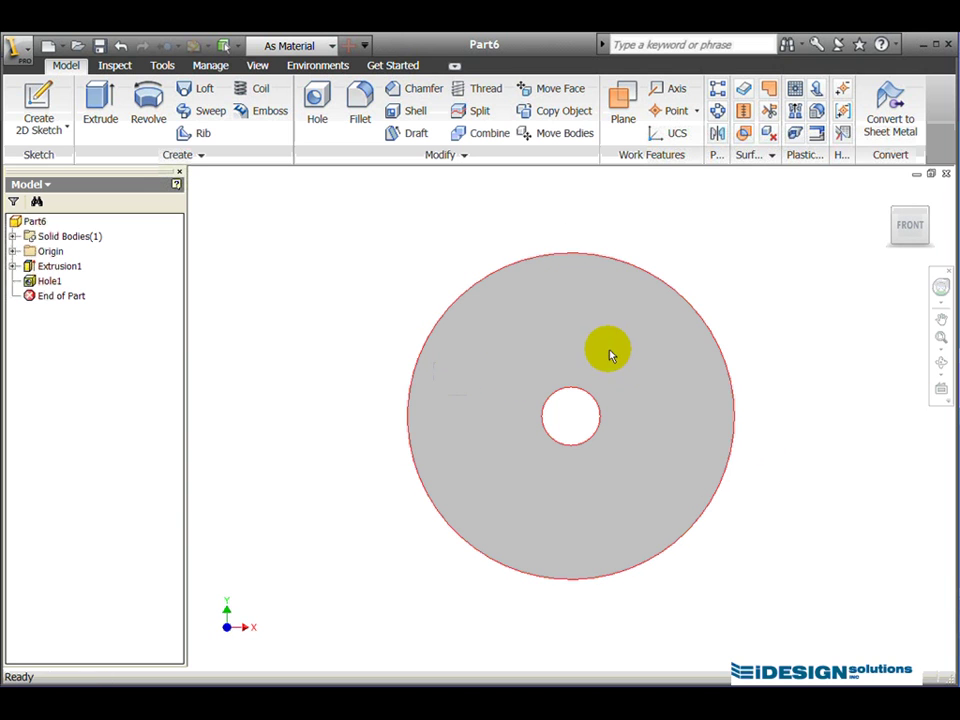
pyautogui.moveTo(602, 349); pyautogui.dragTo(548, 381, button='middle')
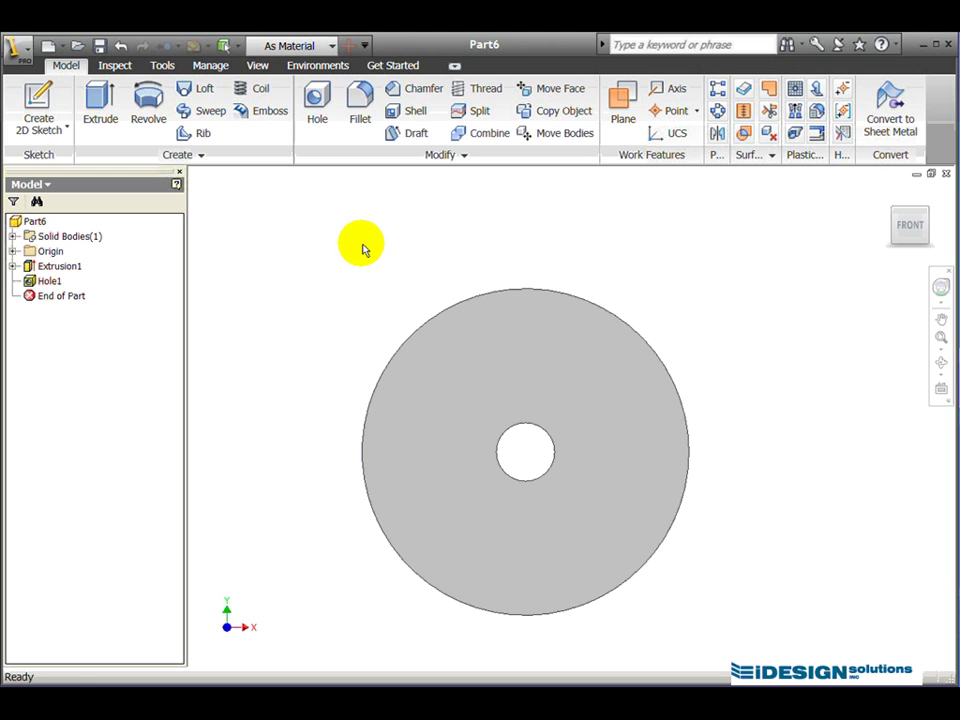
# Create Sketch2 on the disc face with two side-by-side tall rectangles running past the top edge.
pyautogui.click(44, 96)
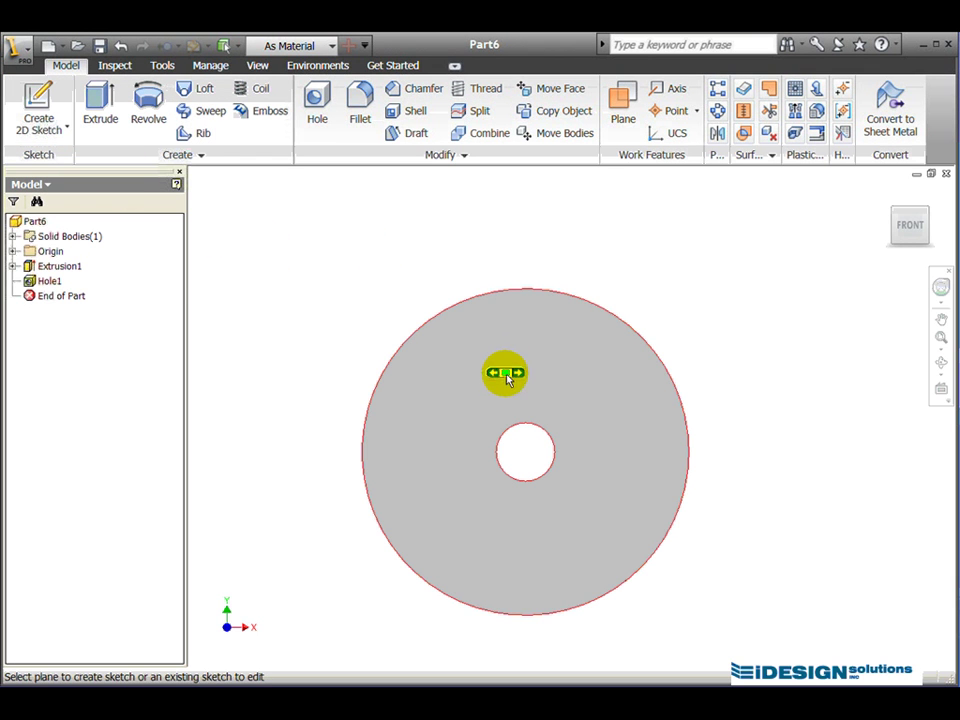
pyautogui.click(507, 378)
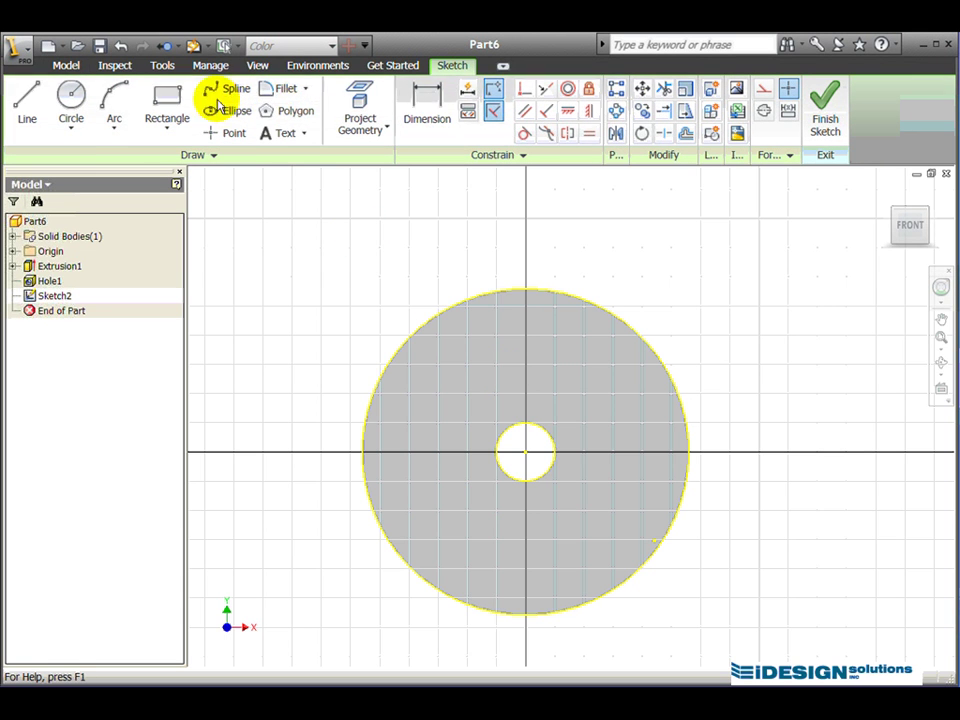
pyautogui.click(167, 98)
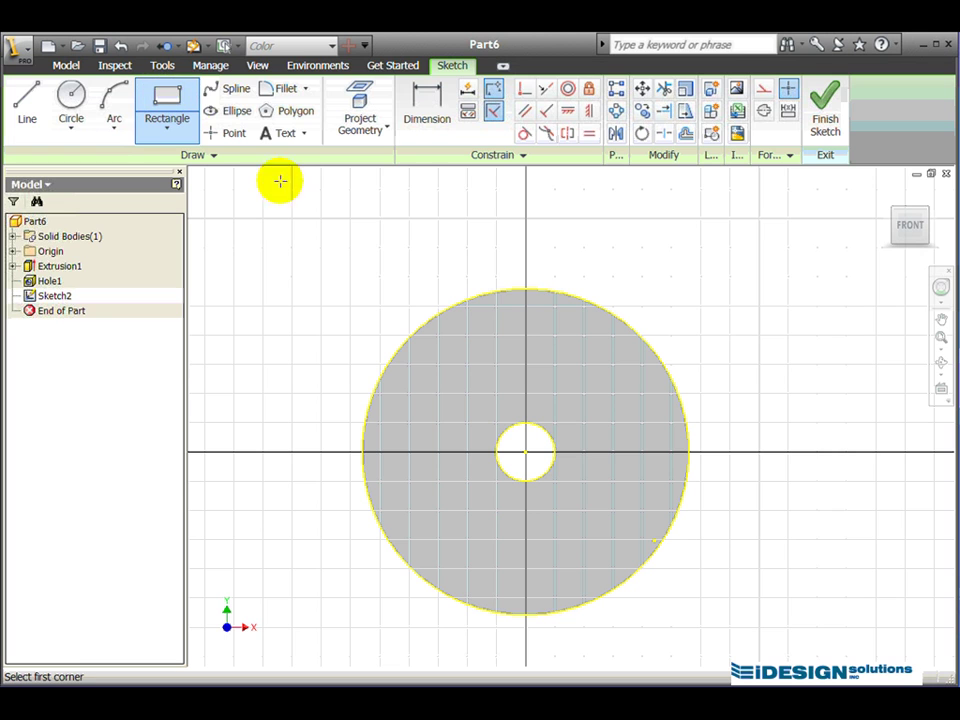
pyautogui.click(458, 184)
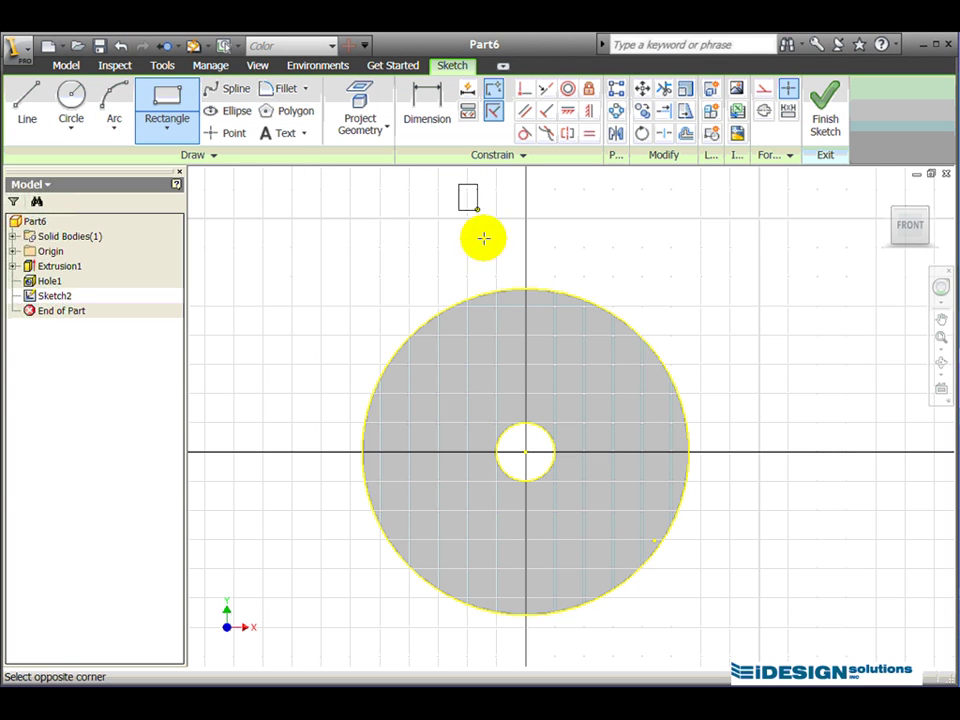
pyautogui.click(497, 386)
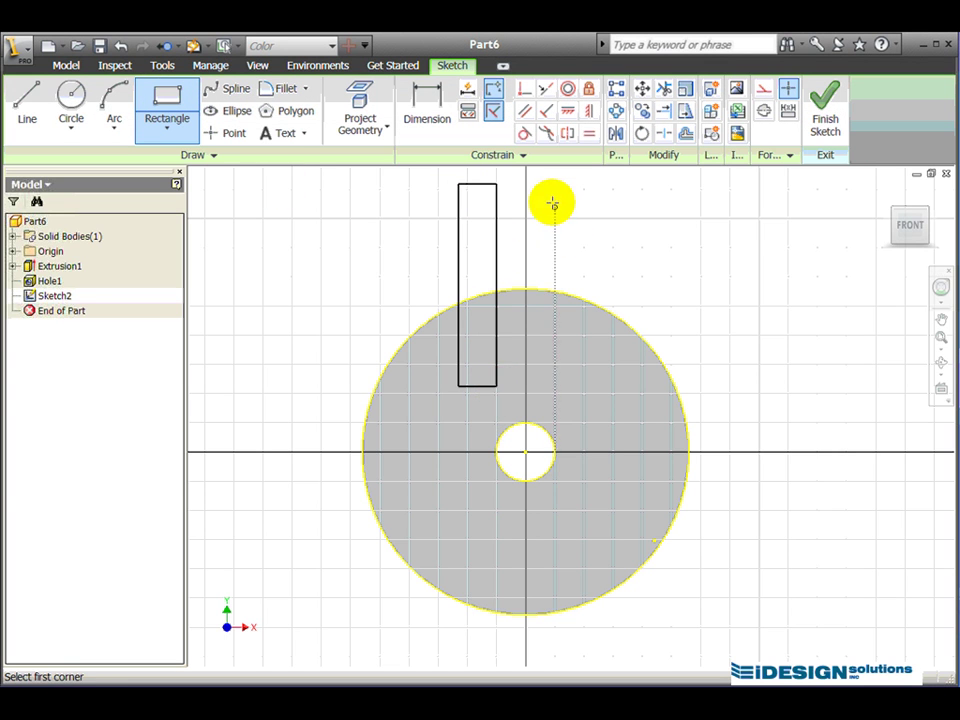
pyautogui.click(596, 386)
pyautogui.moveTo(514, 414); pyautogui.dragTo(495, 469, button='middle')
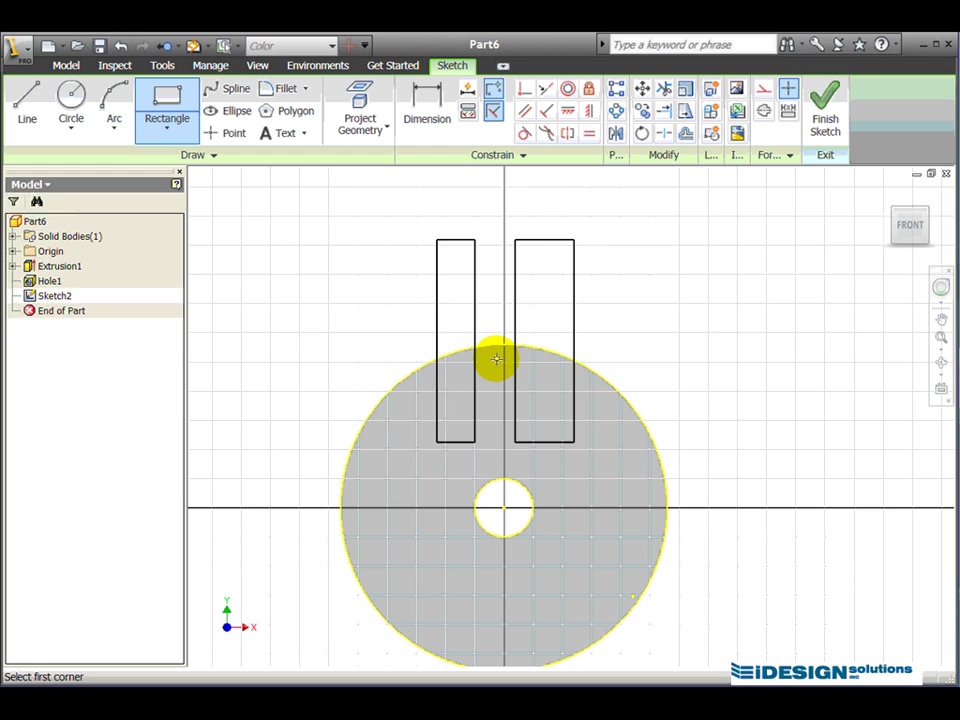
# Dimension the left rectangle's top edge to 0.130 wide.
pyautogui.click(428, 108)
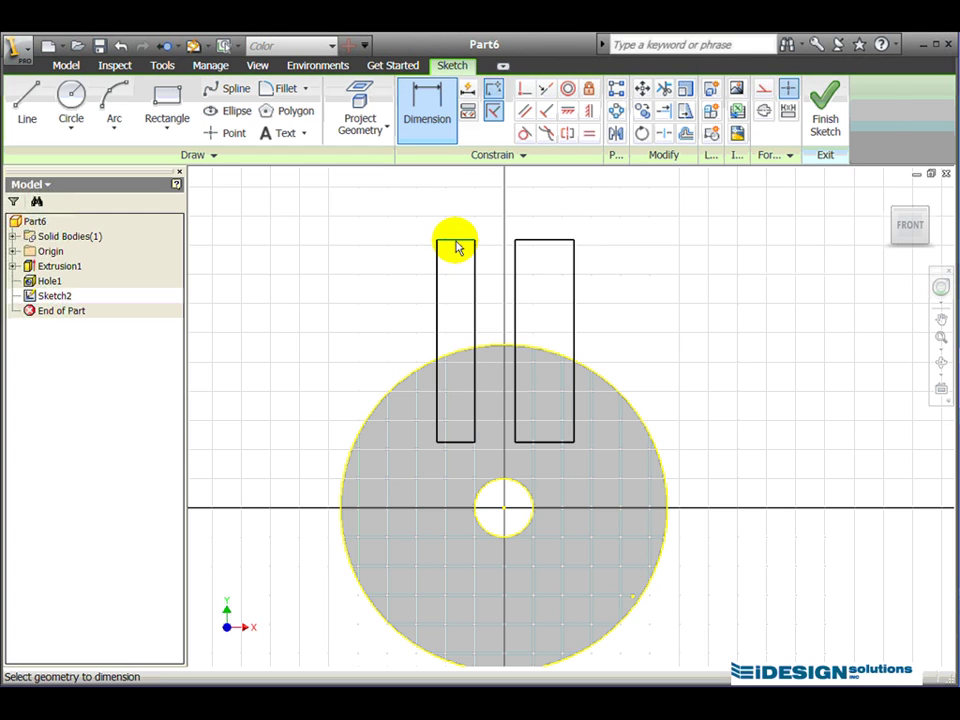
pyautogui.click(457, 242)
pyautogui.click(457, 208)
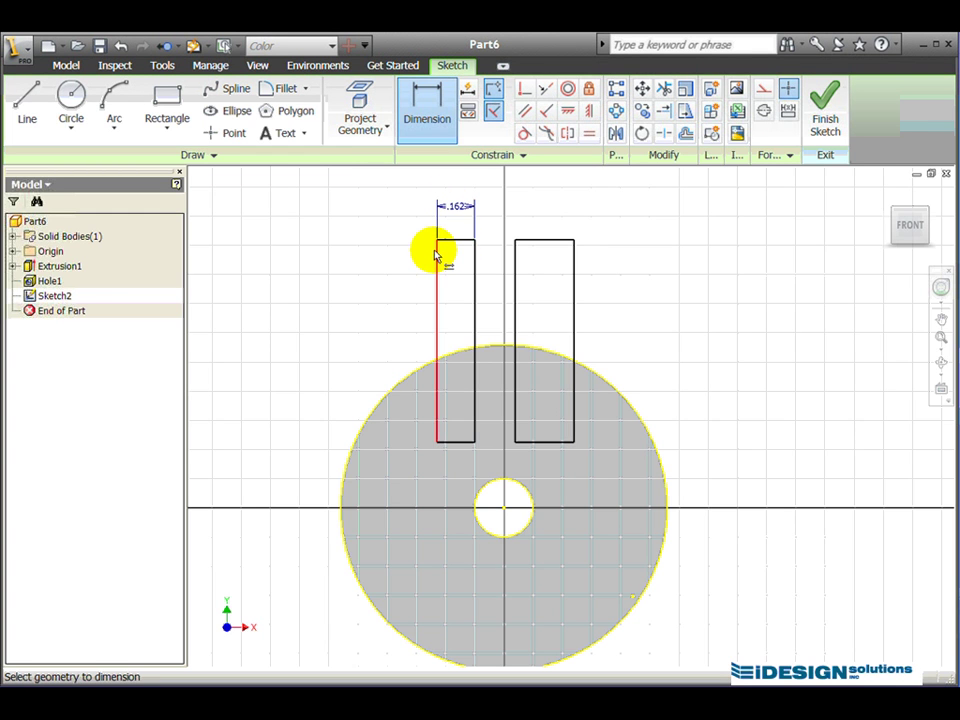
pyautogui.doubleClick(455, 207)
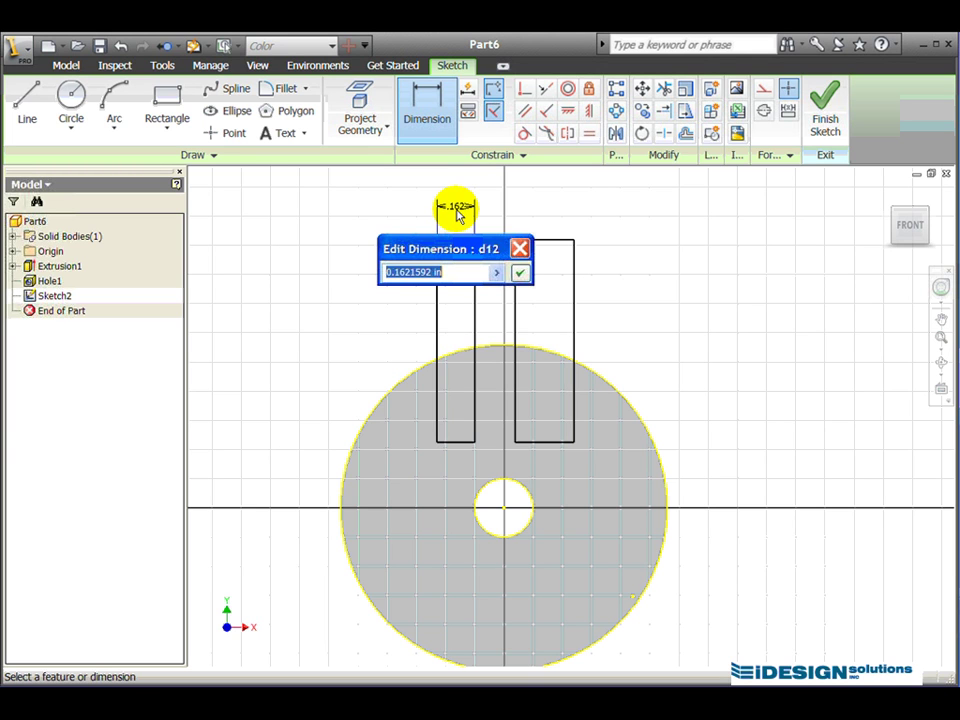
pyautogui.write('.13')
pyautogui.click(519, 272)
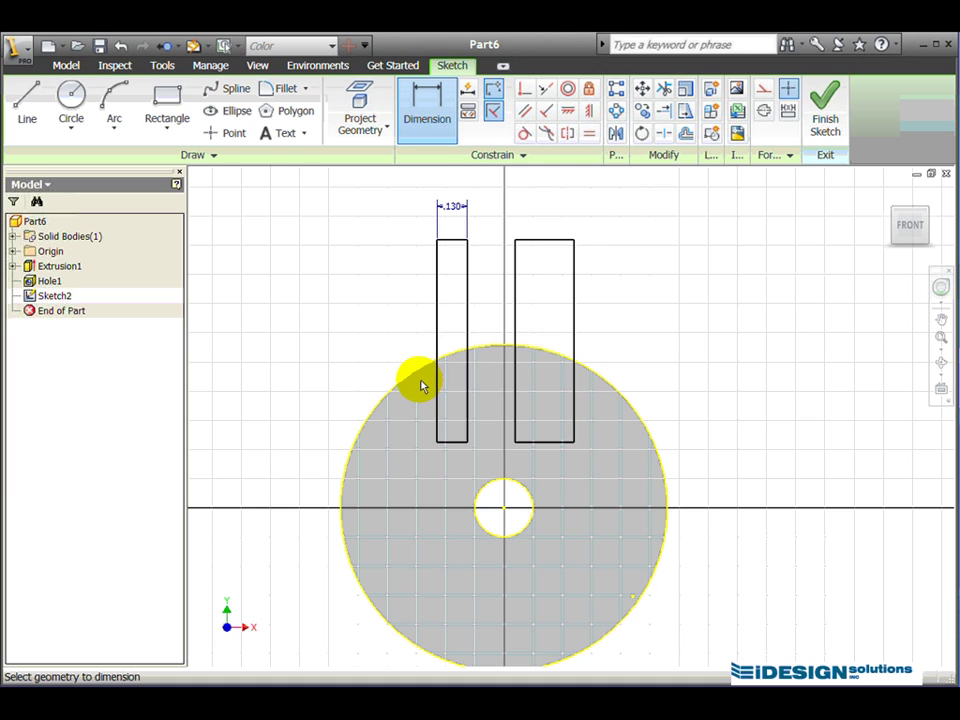
# Dimension the top edge 2.6/2 (1.300) above the centre hole's centre point.
pyautogui.click(452, 241)
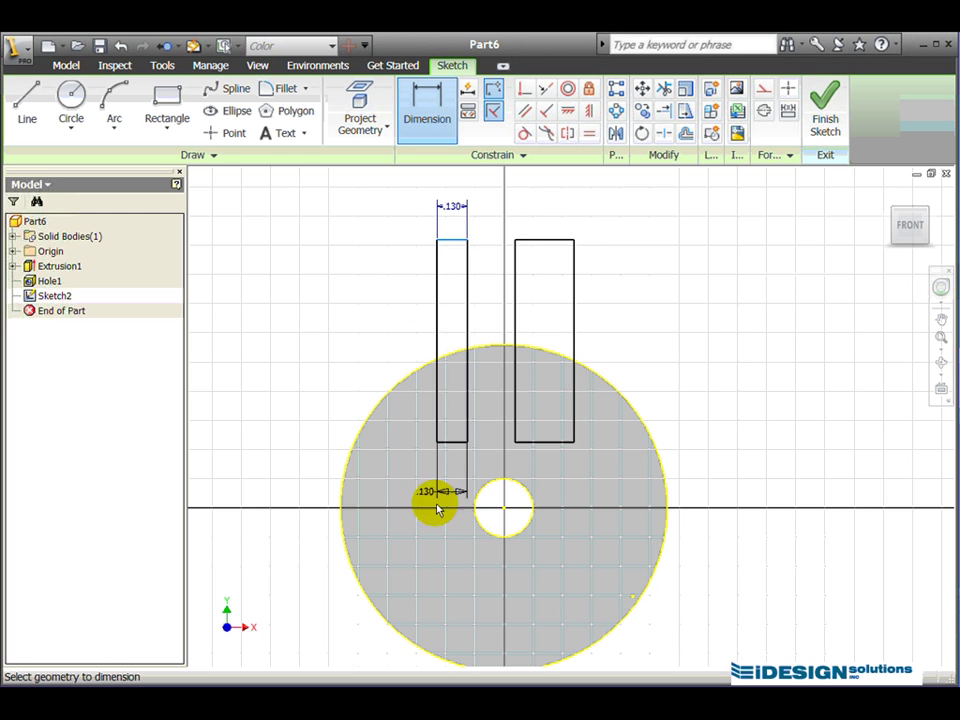
pyautogui.click(503, 518)
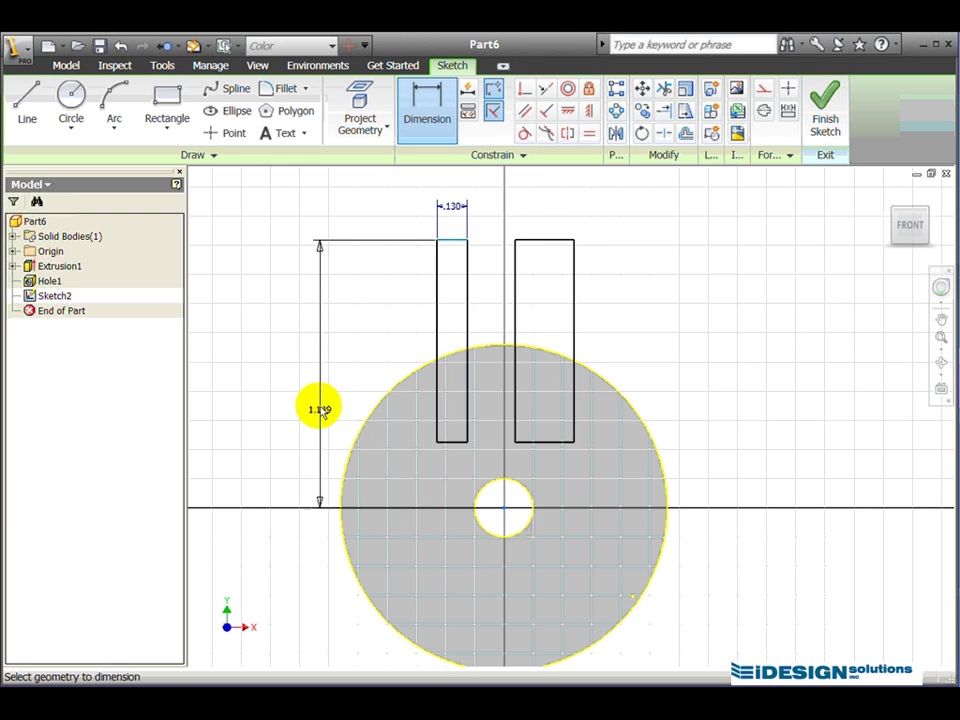
pyautogui.click(300, 362)
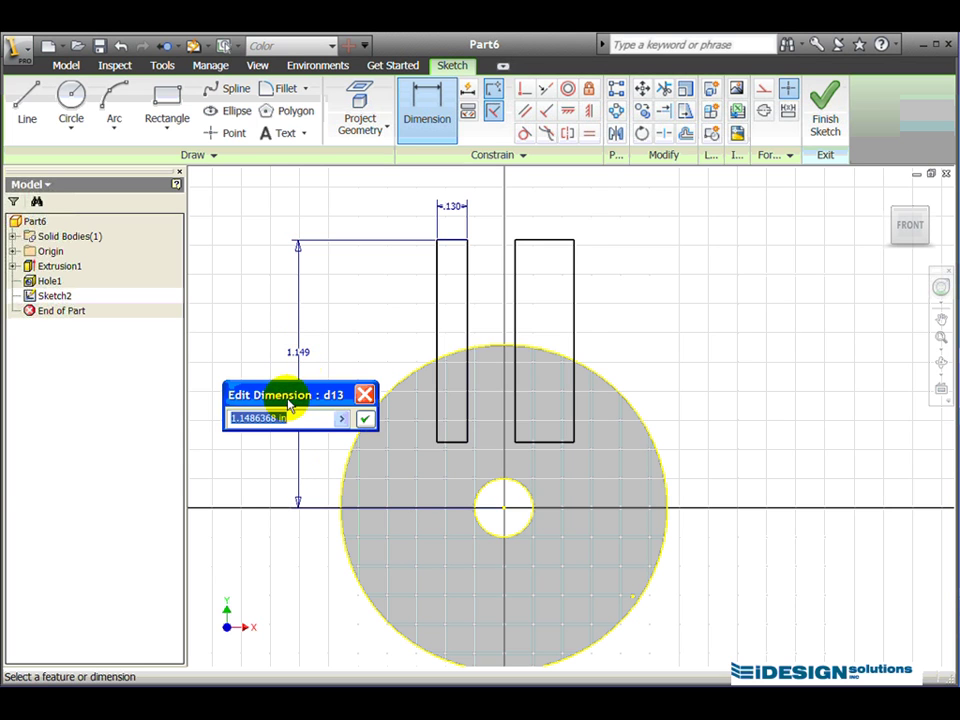
pyautogui.write('2.6/2')
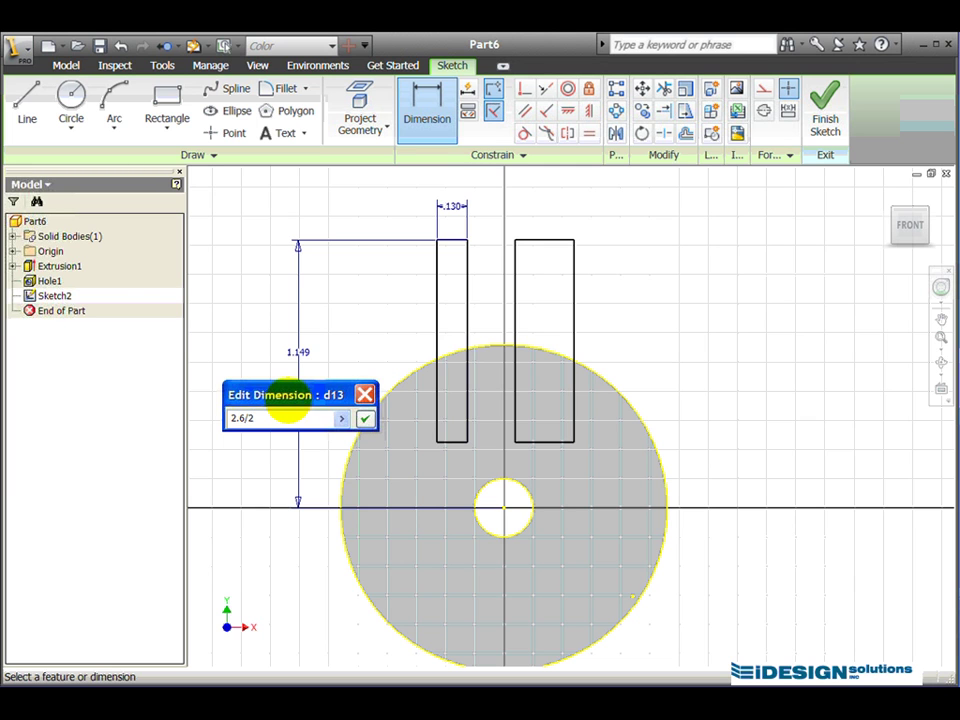
pyautogui.click(368, 422)
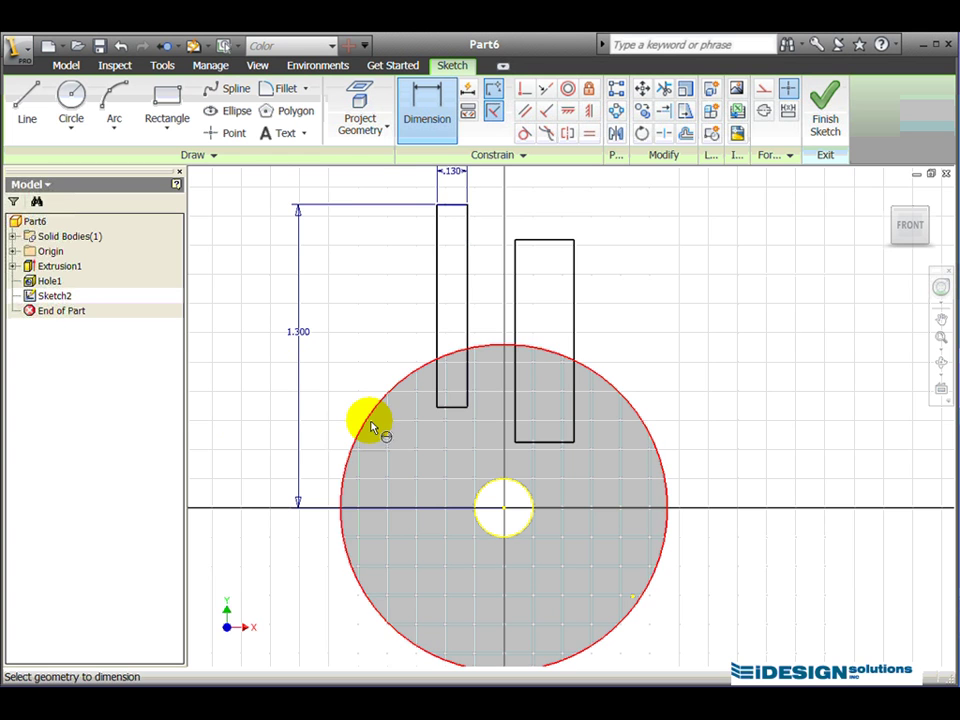
pyautogui.moveTo(381, 339); pyautogui.dragTo(382, 394, button='middle')
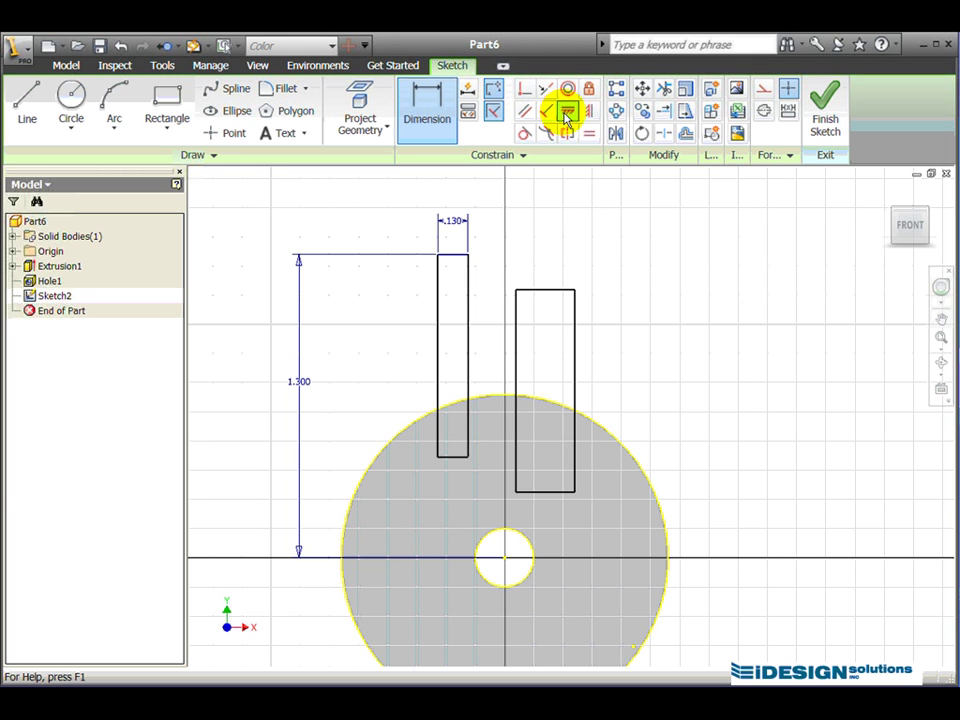
# Make the right rectangle's top edge collinear with the left rectangle's top edge.
pyautogui.click(567, 112)
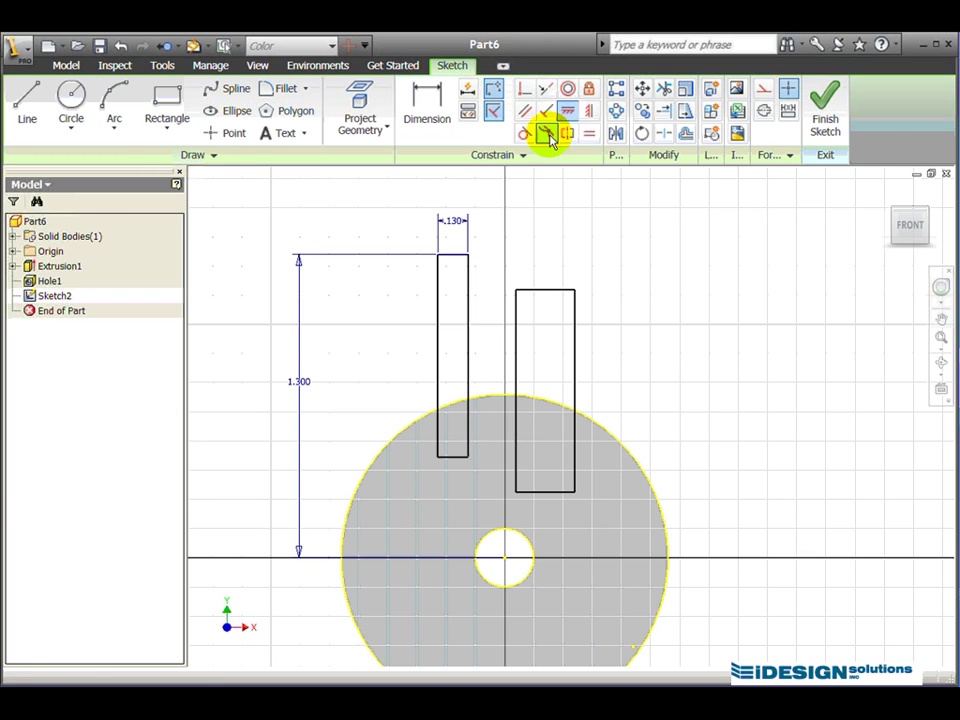
pyautogui.click(446, 256)
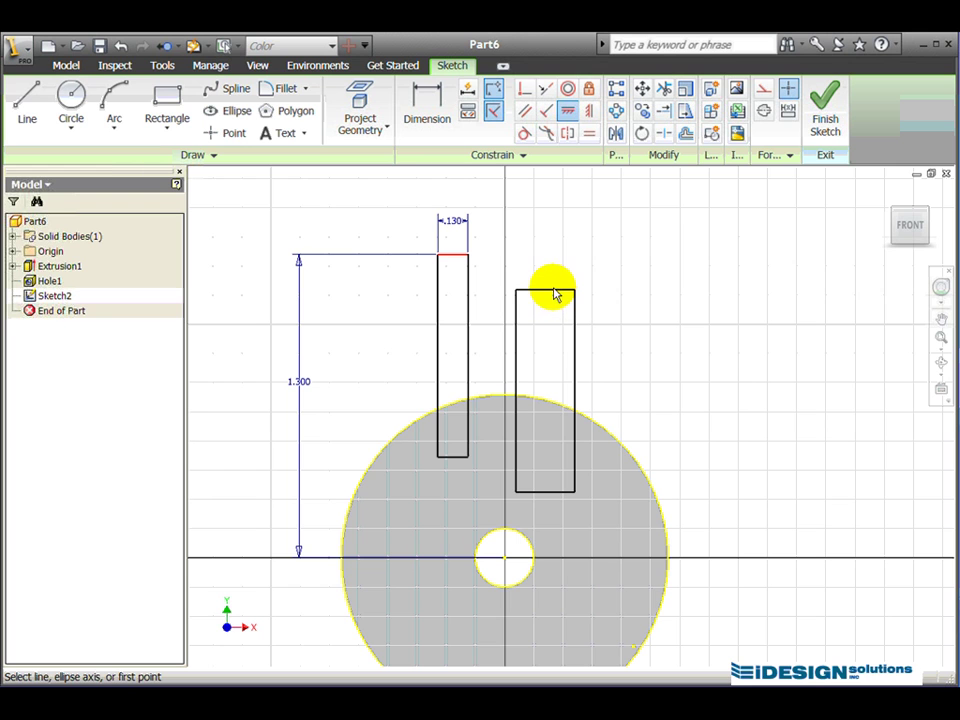
pyautogui.click(548, 297)
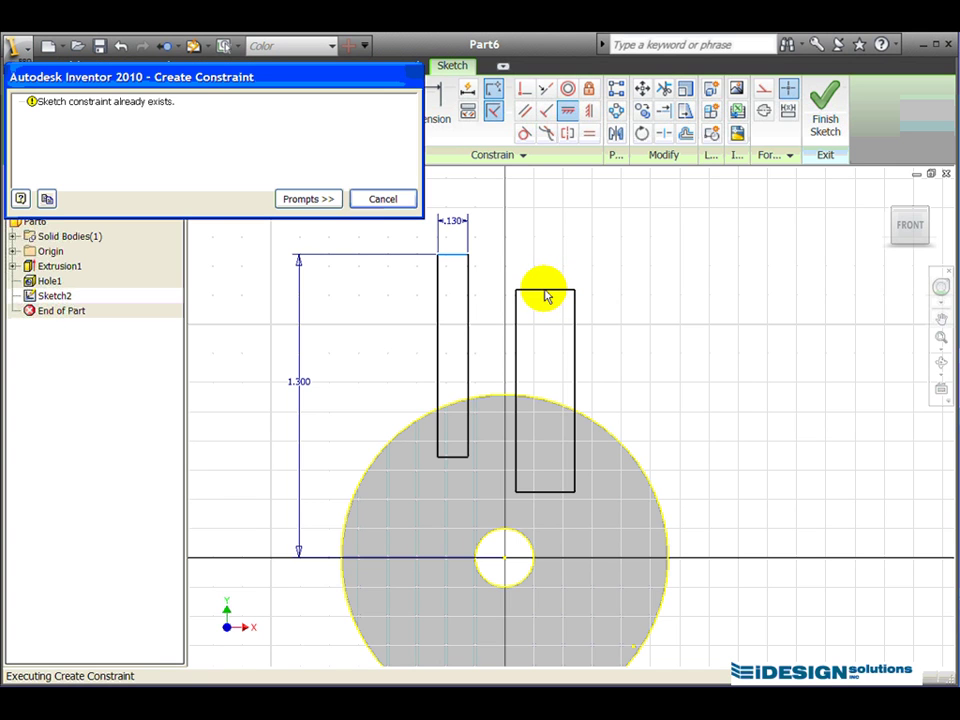
pyautogui.click(371, 199)
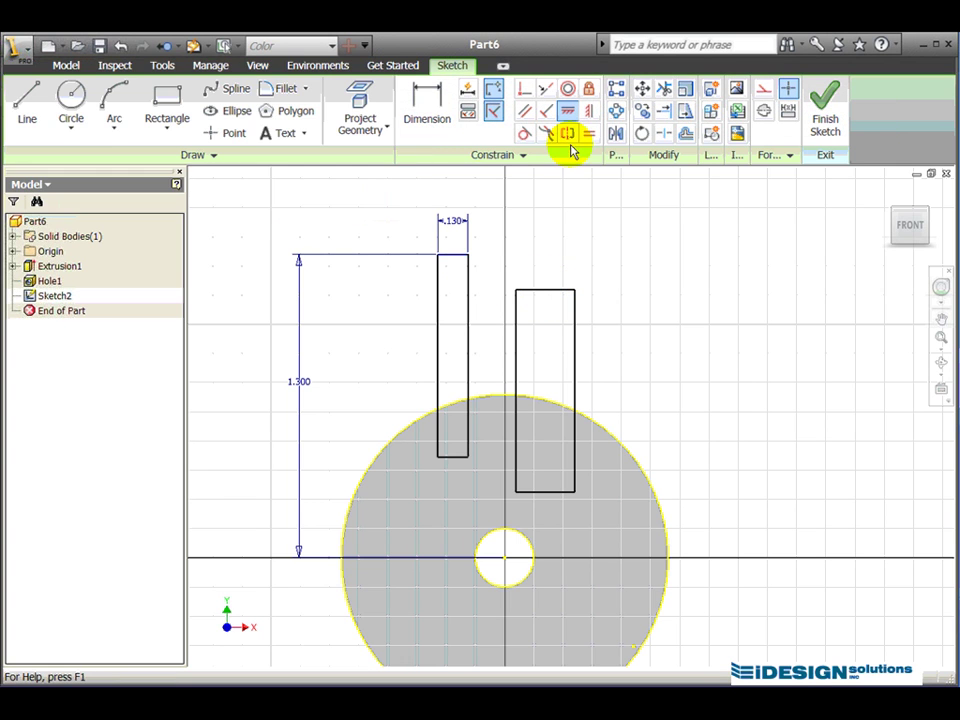
pyautogui.click(546, 92)
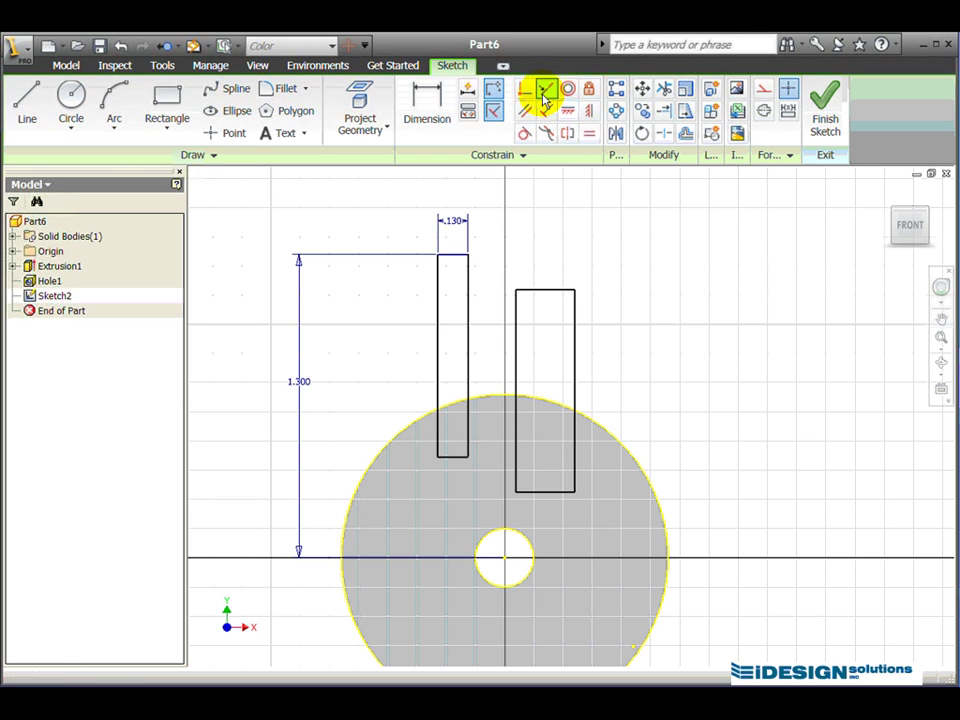
pyautogui.click(452, 259)
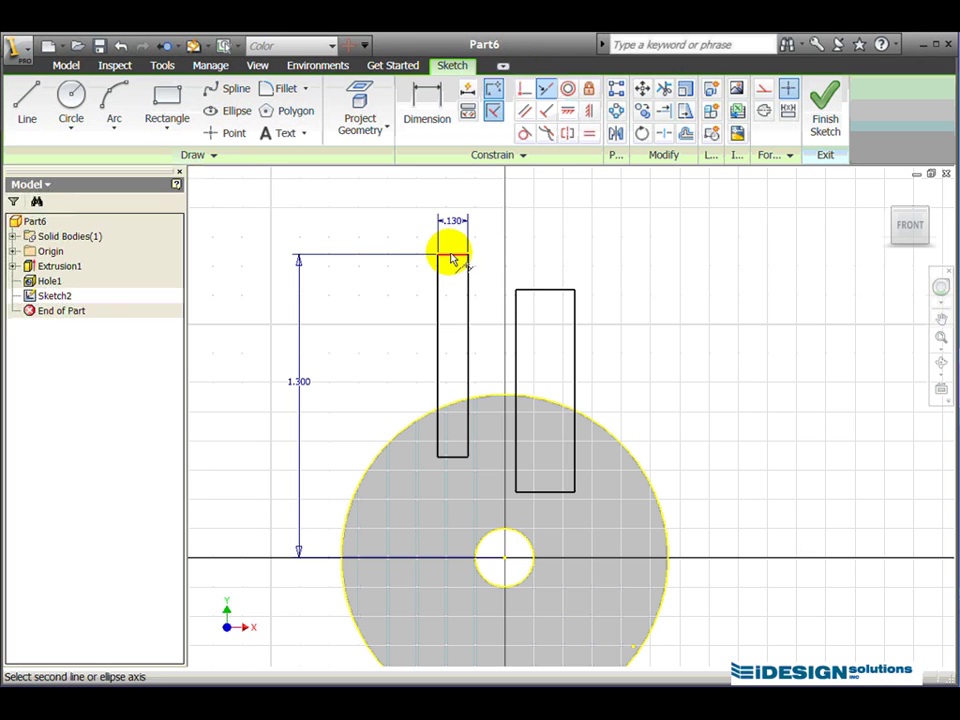
pyautogui.click(541, 291)
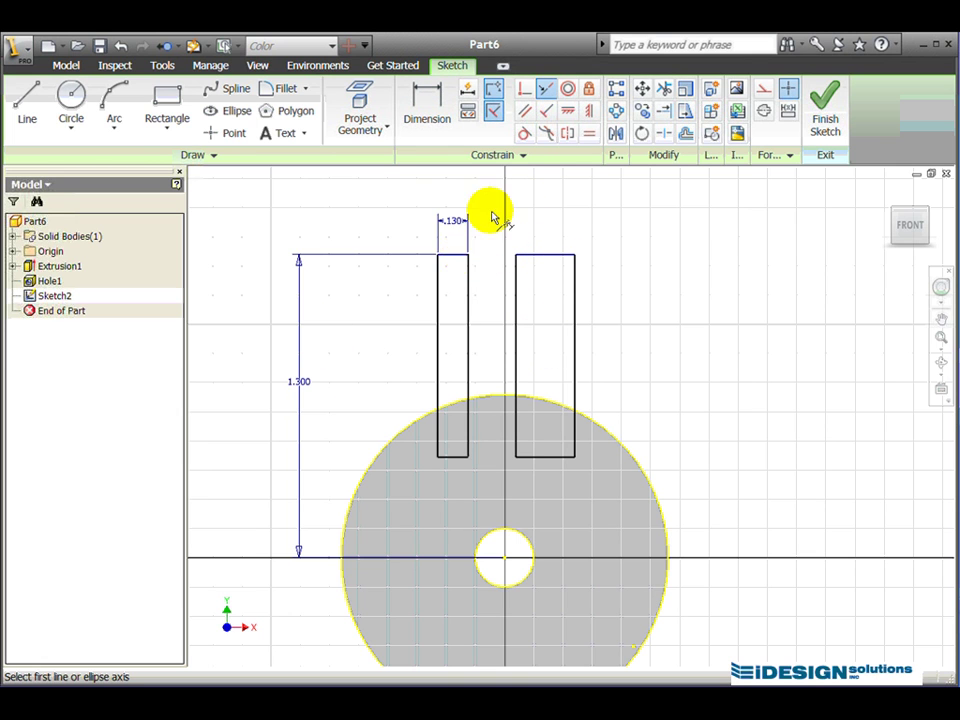
# Constrain both top edges equal so each rectangle is 0.130 wide.
pyautogui.click(588, 137)
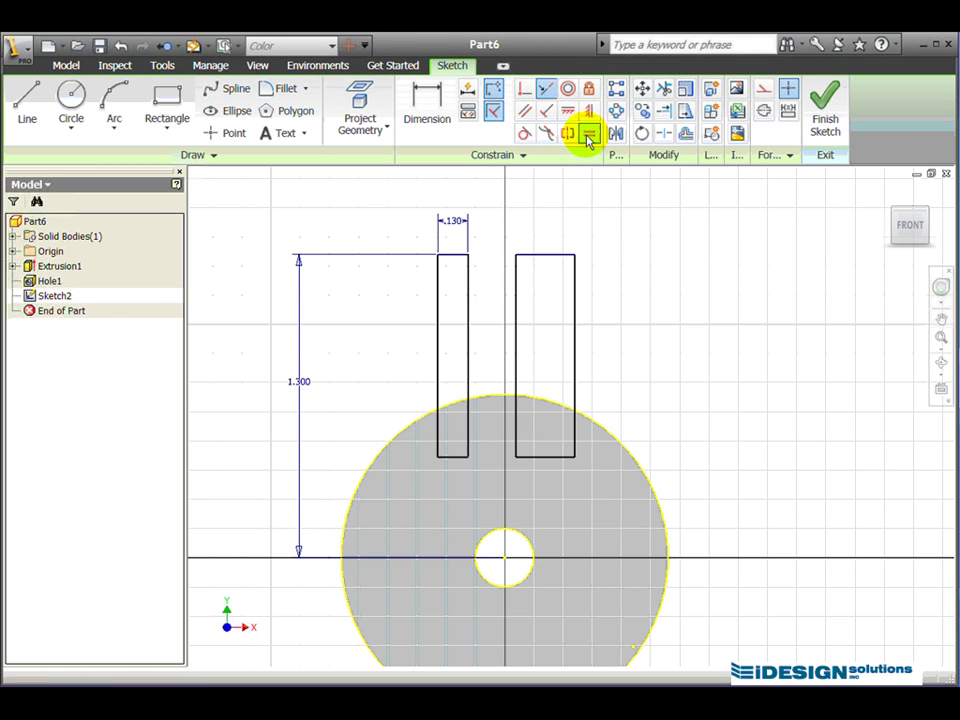
pyautogui.click(450, 259)
pyautogui.click(541, 258)
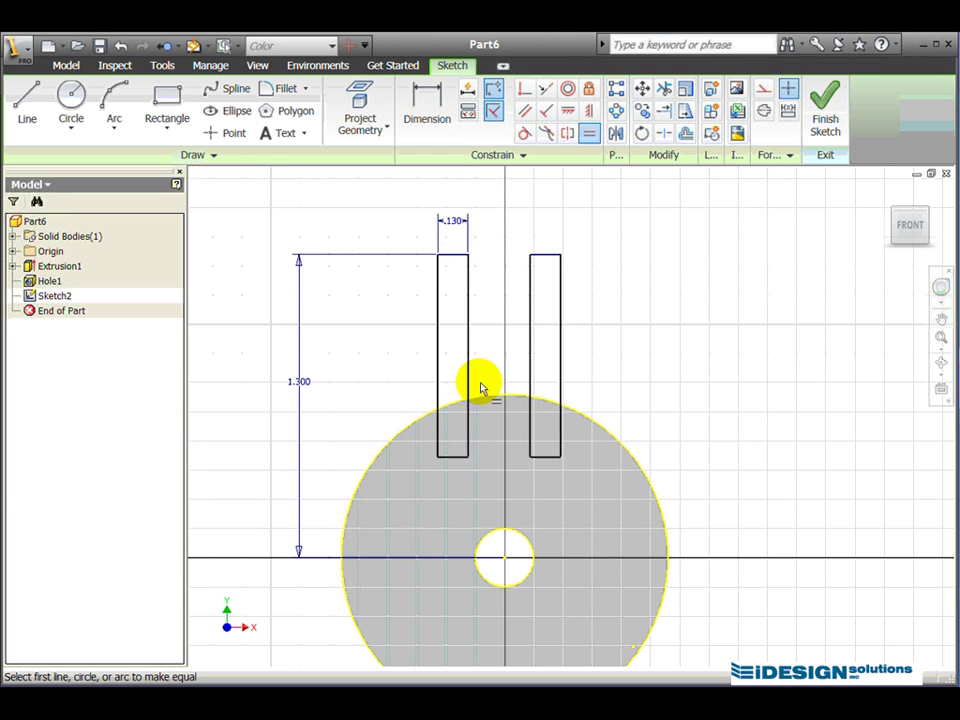
# Dimension the overall width across both rectangles' outer edges as 0.500.
pyautogui.click(428, 110)
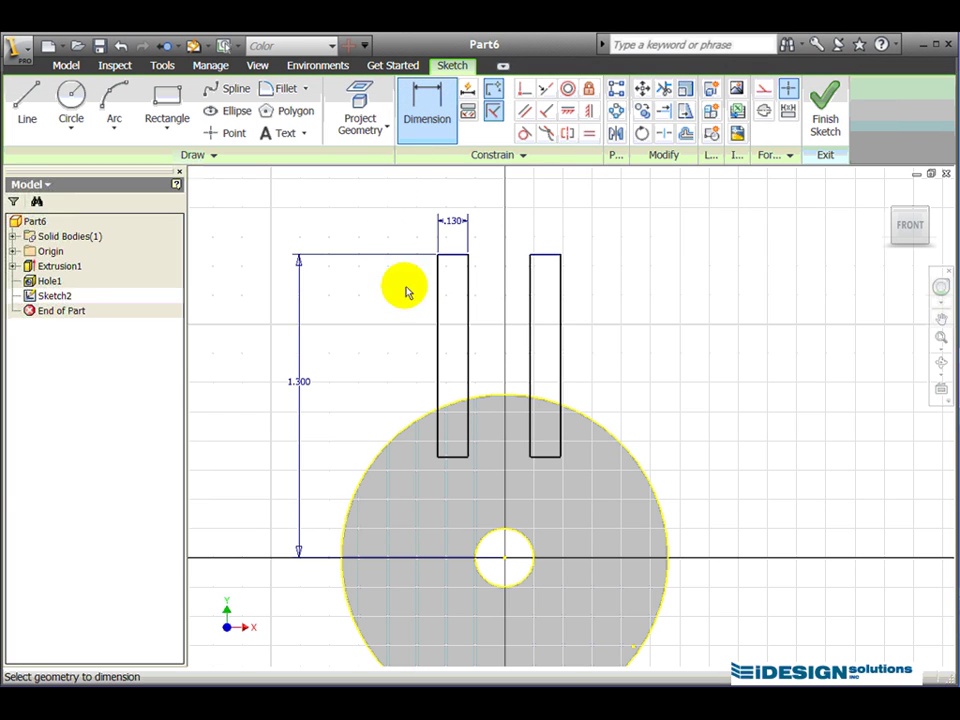
pyautogui.click(437, 305)
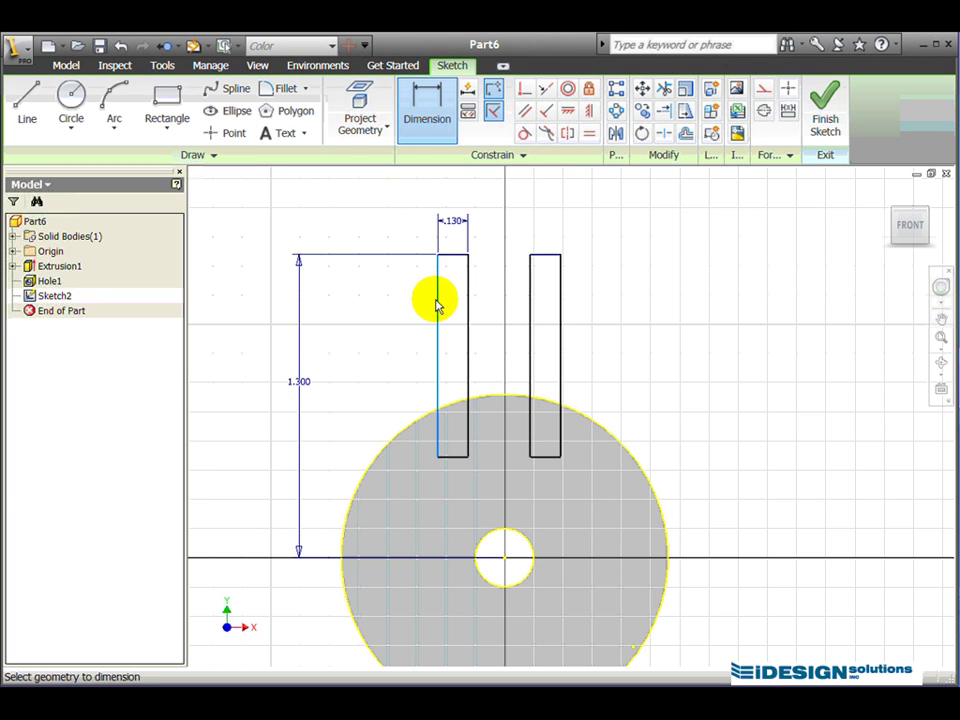
pyautogui.click(558, 291)
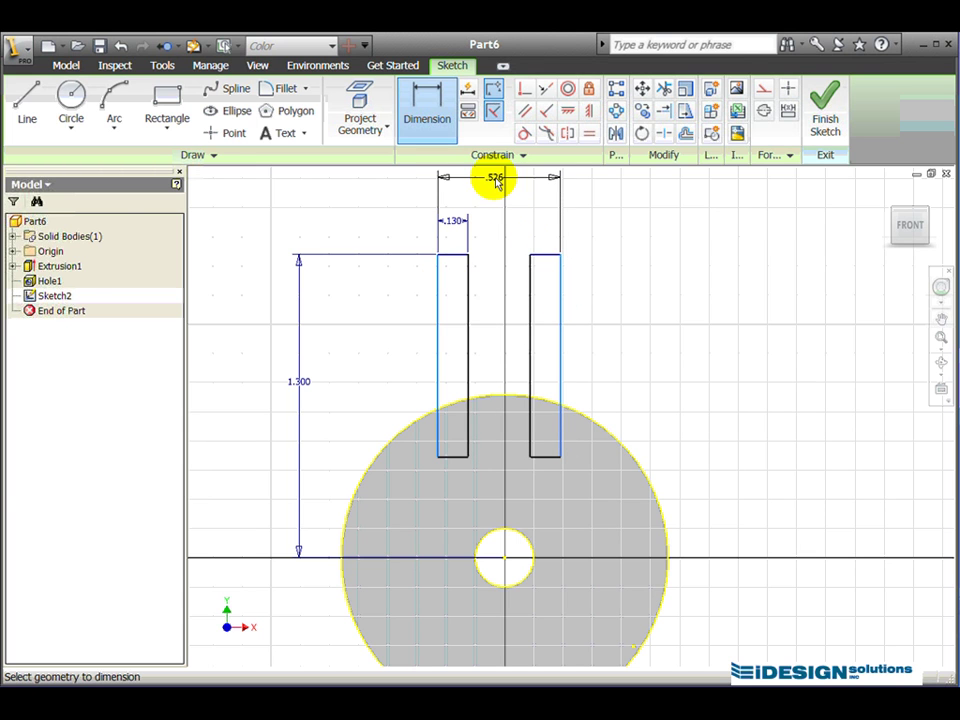
pyautogui.click(497, 179)
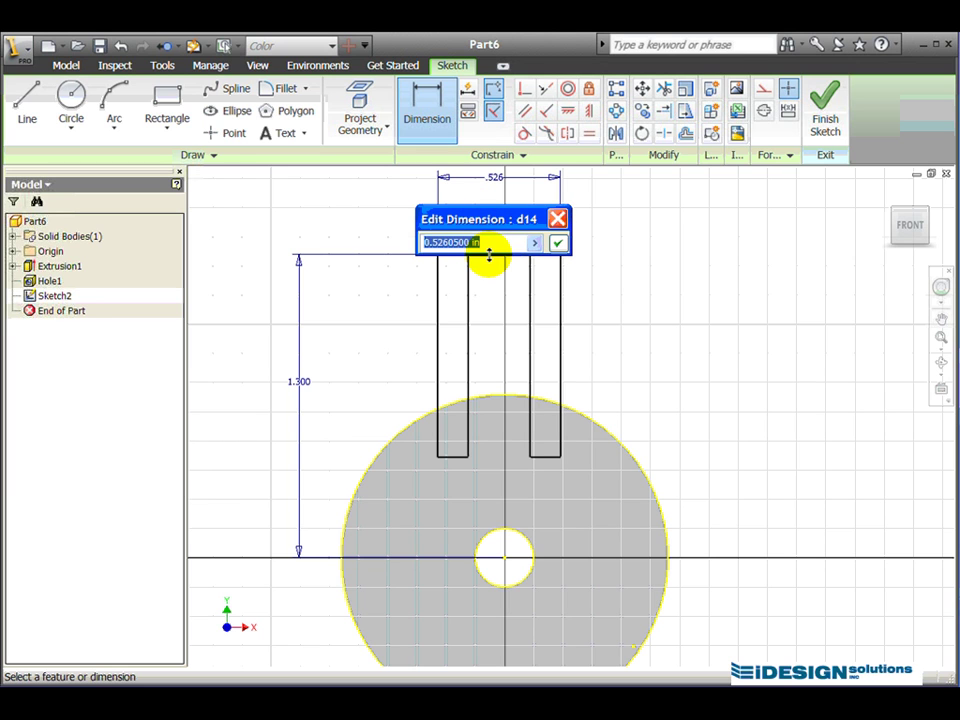
pyautogui.write('.5')
pyautogui.press('Return')
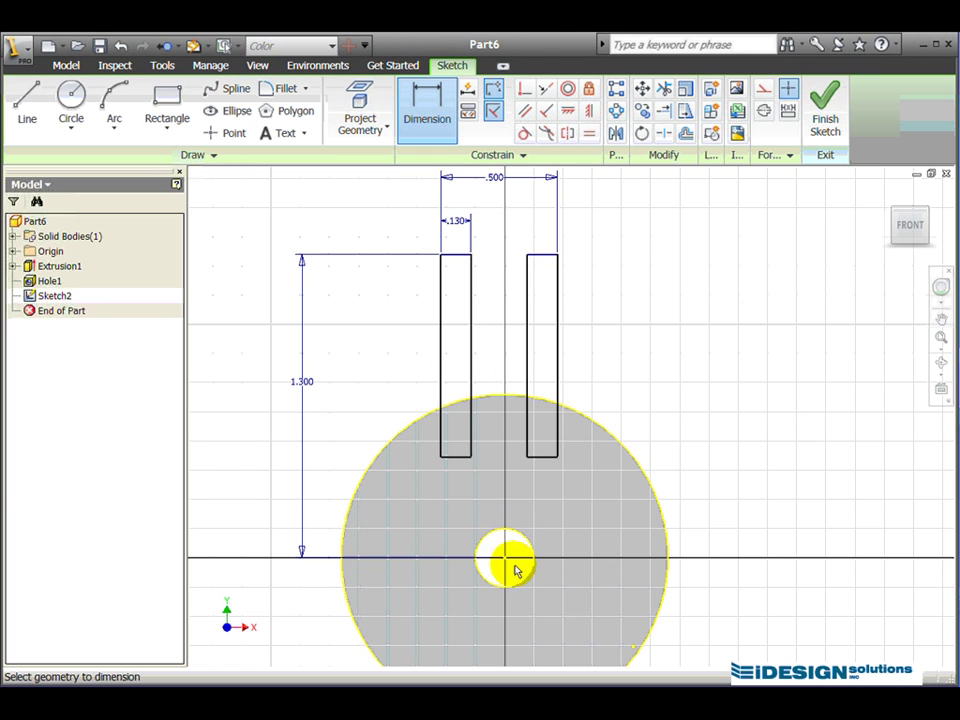
# Set the left slot edge's offset from the centre hole to d14/2 (0.250).
pyautogui.click(443, 341)
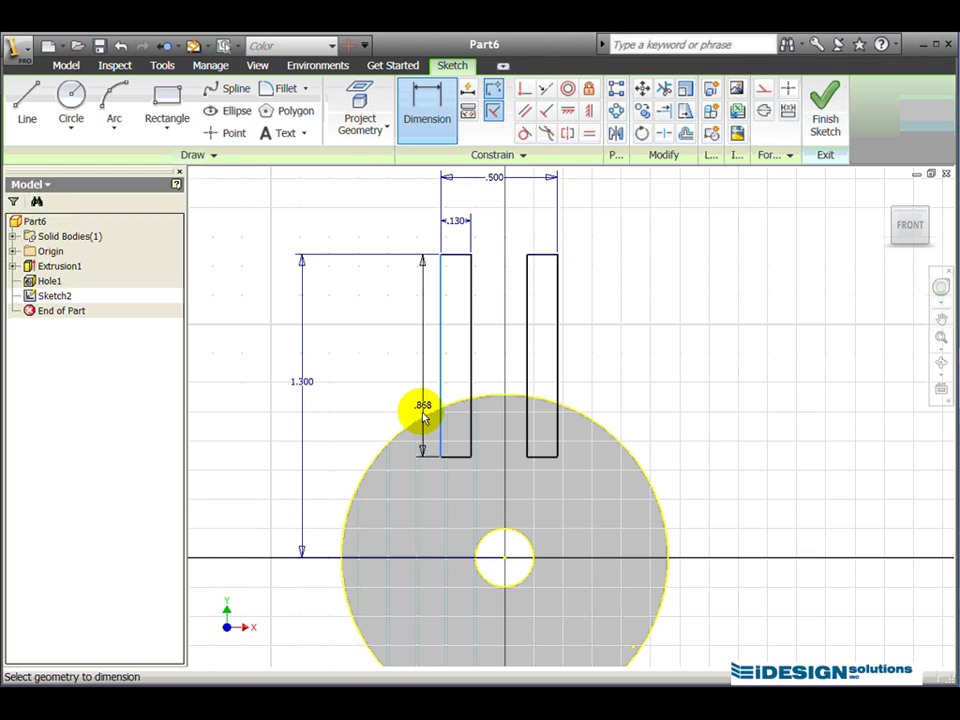
pyautogui.click(503, 563)
pyautogui.click(471, 599)
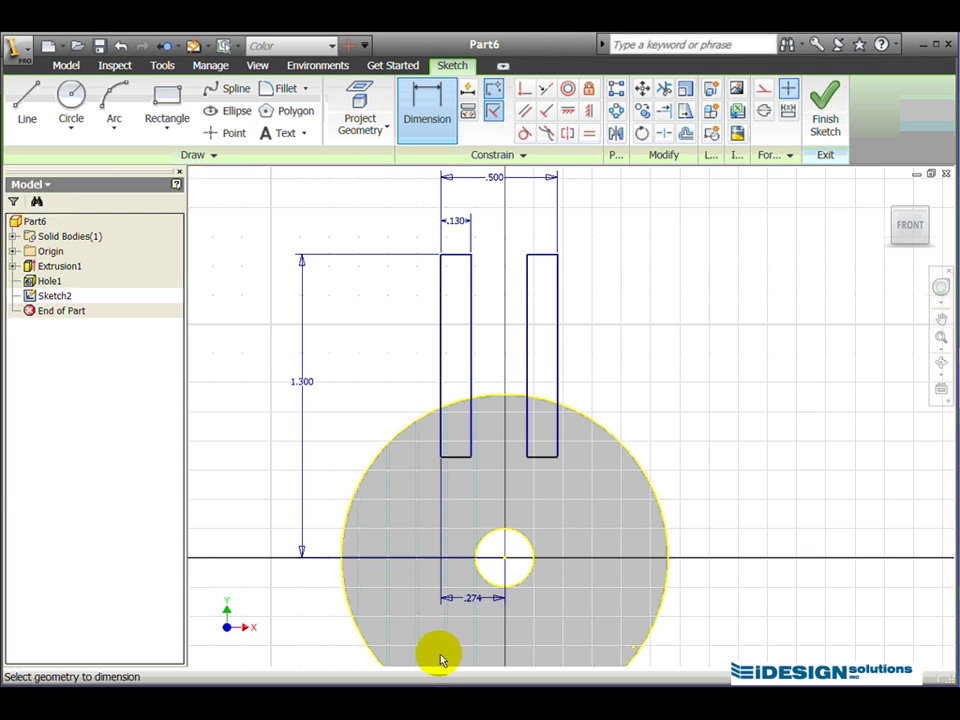
pyautogui.click(476, 603)
pyautogui.moveTo(466, 641); pyautogui.dragTo(322, 480)
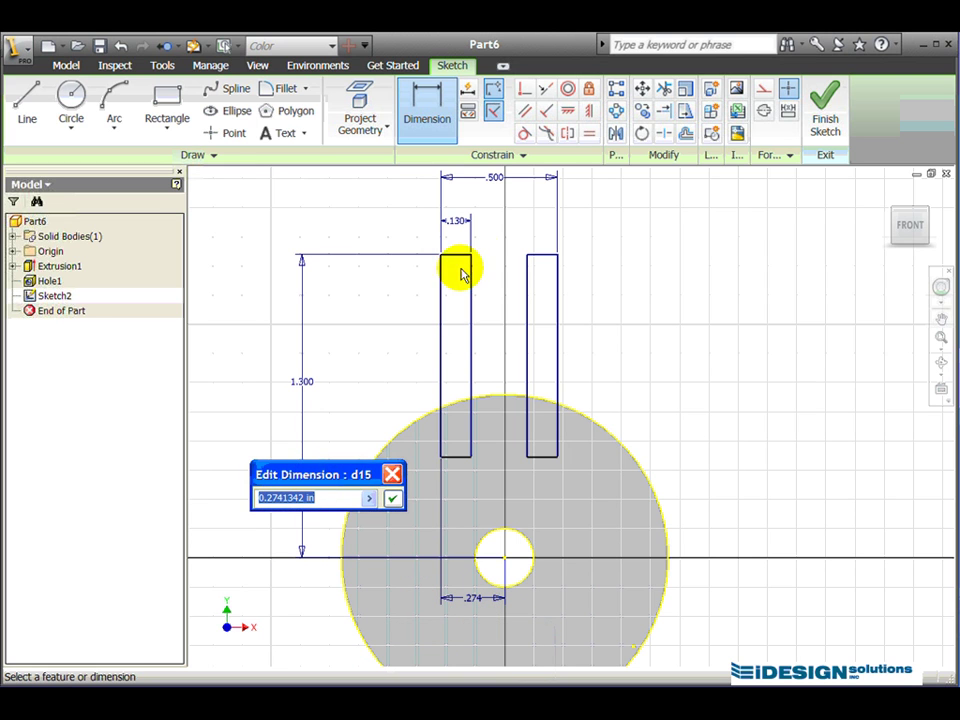
pyautogui.click(497, 180)
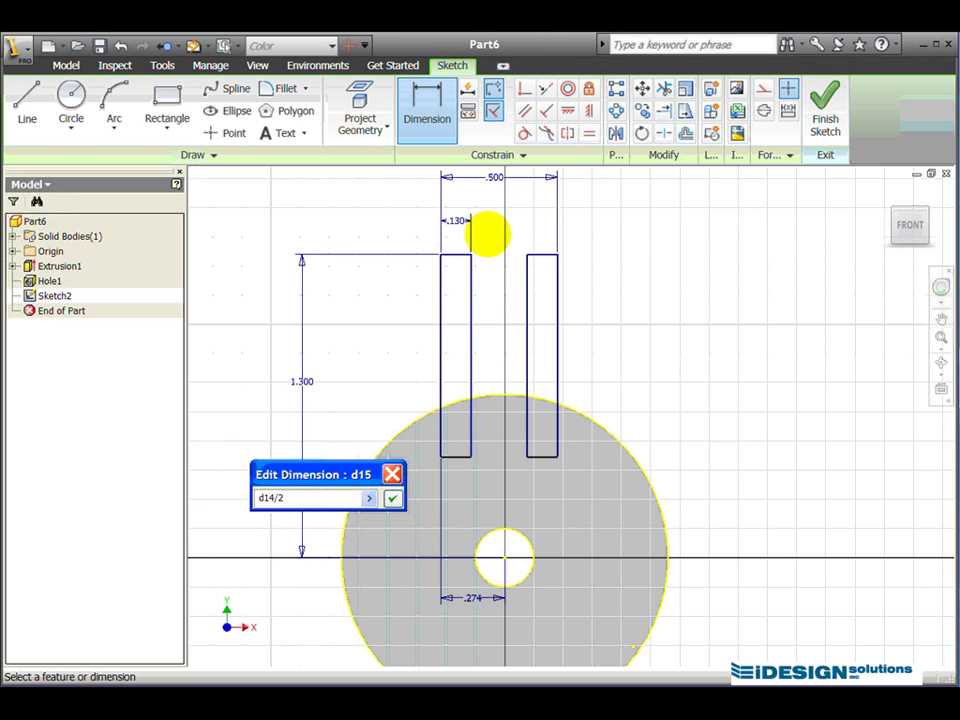
pyautogui.press('Return')
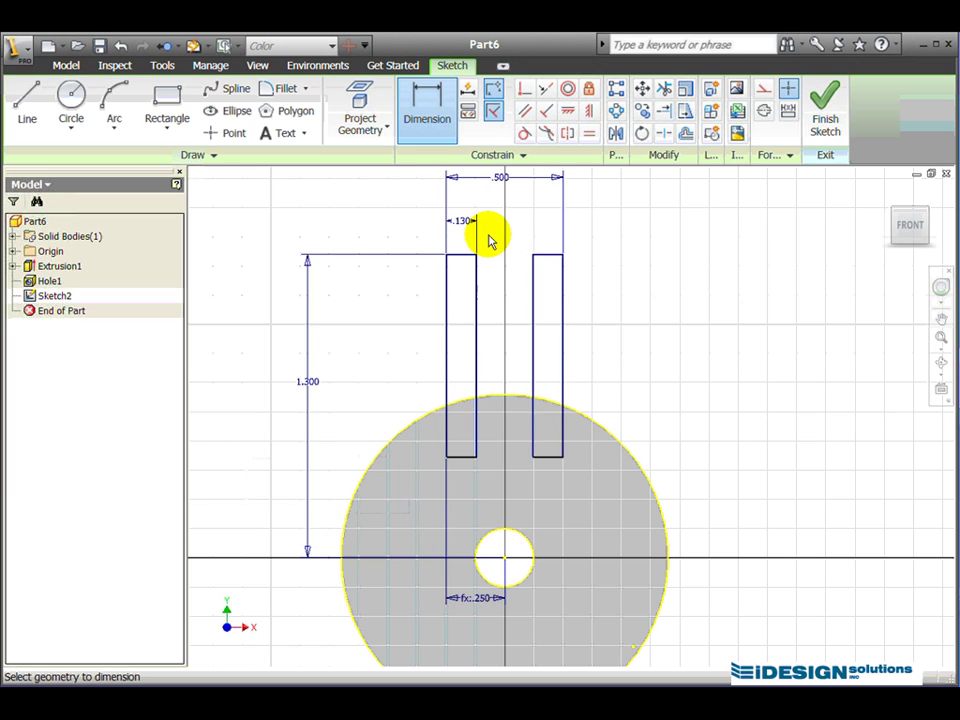
# Finish the sketch and extrude both slot profiles 0.9 in, direction flipped, onto the disc.
pyautogui.click(826, 110)
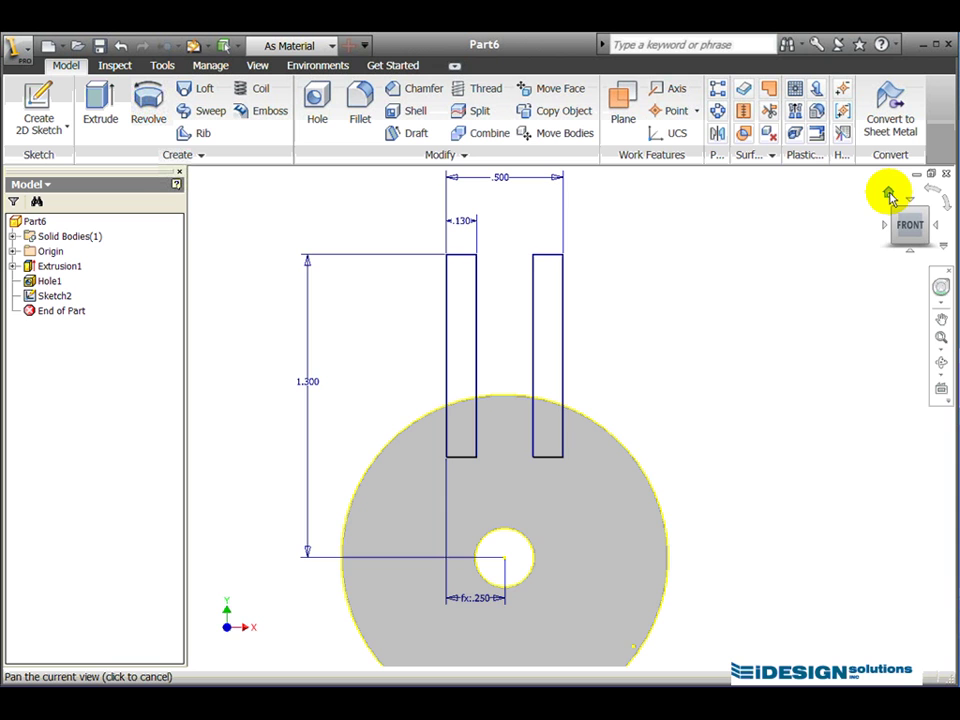
pyautogui.click(889, 195)
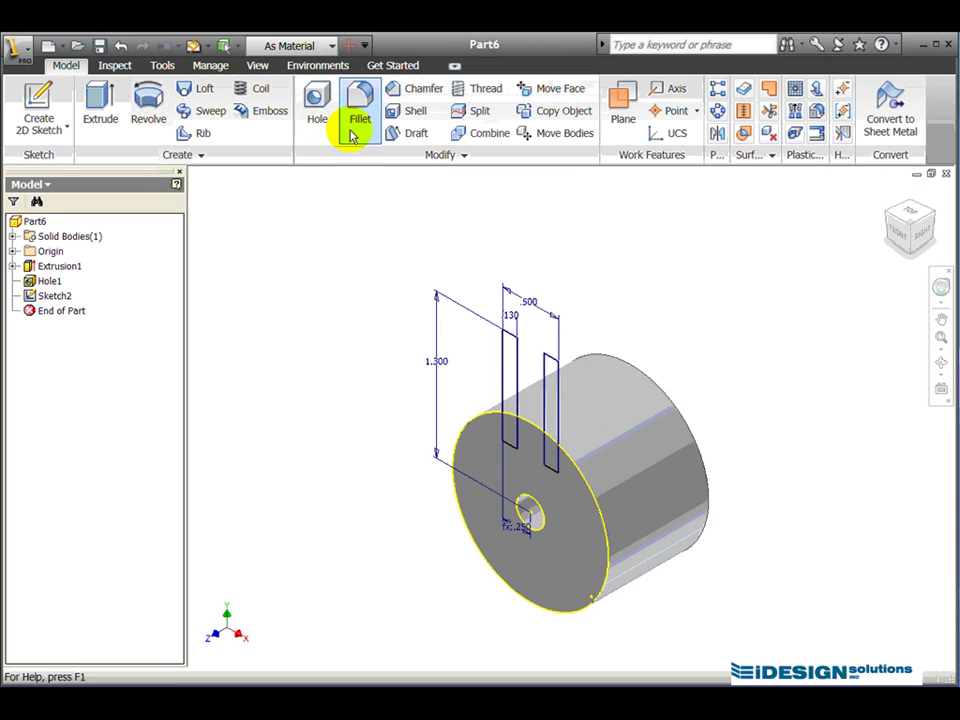
pyautogui.click(106, 104)
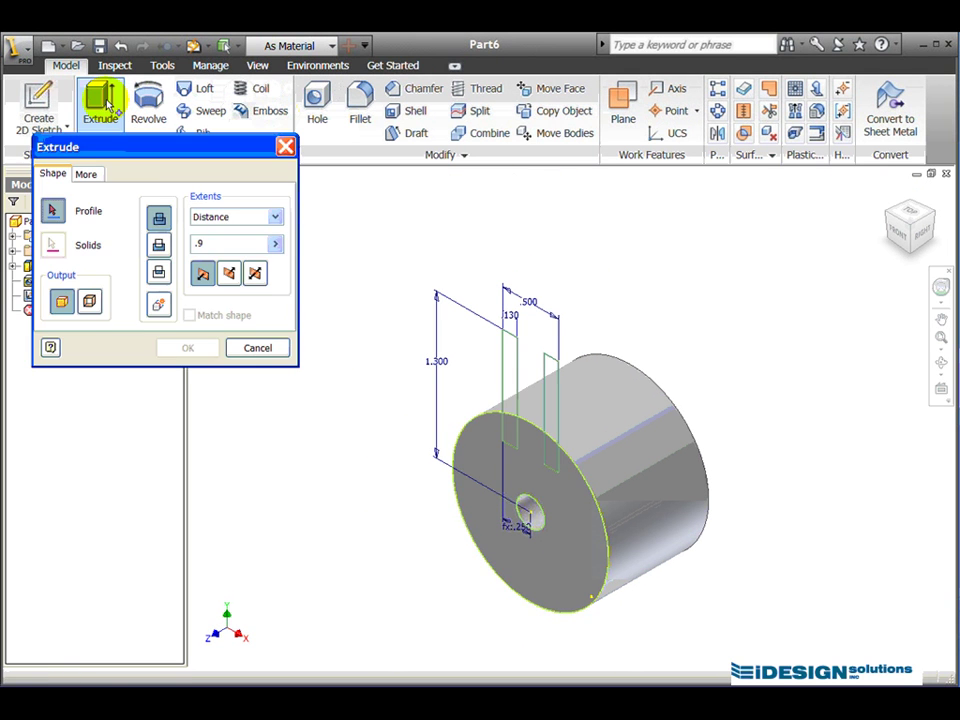
pyautogui.click(514, 368)
pyautogui.click(553, 405)
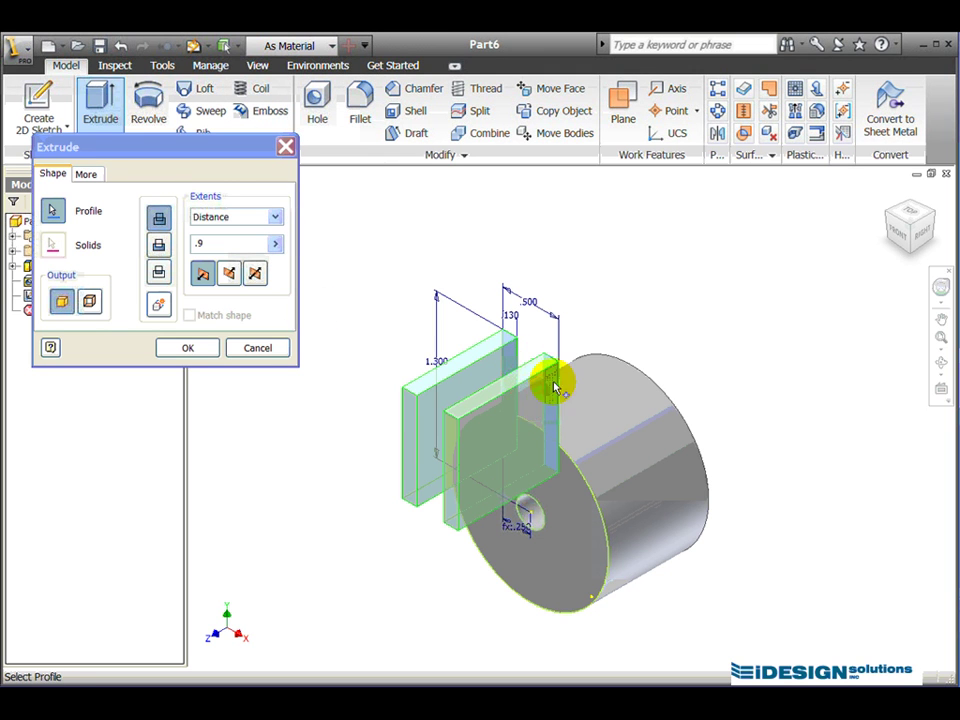
pyautogui.click(229, 275)
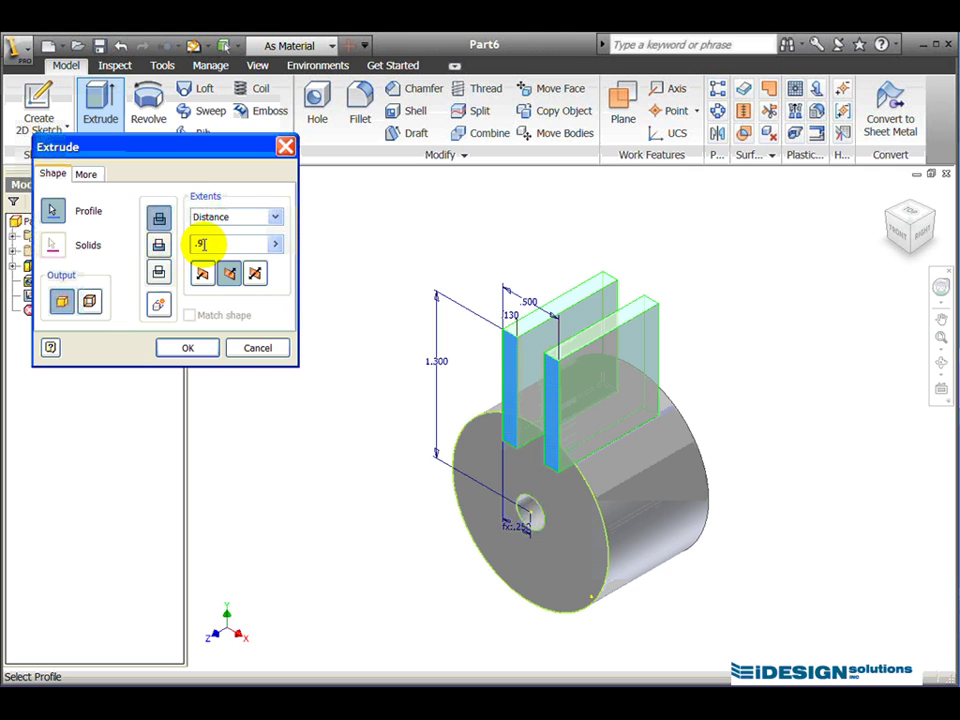
pyautogui.doubleClick(199, 243)
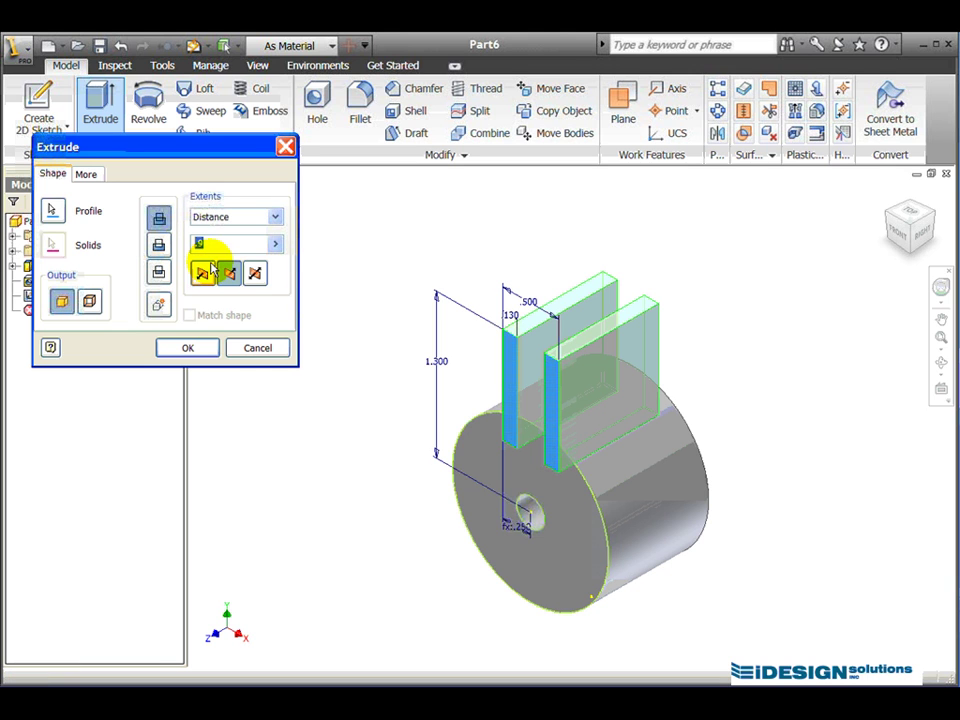
pyautogui.click(188, 348)
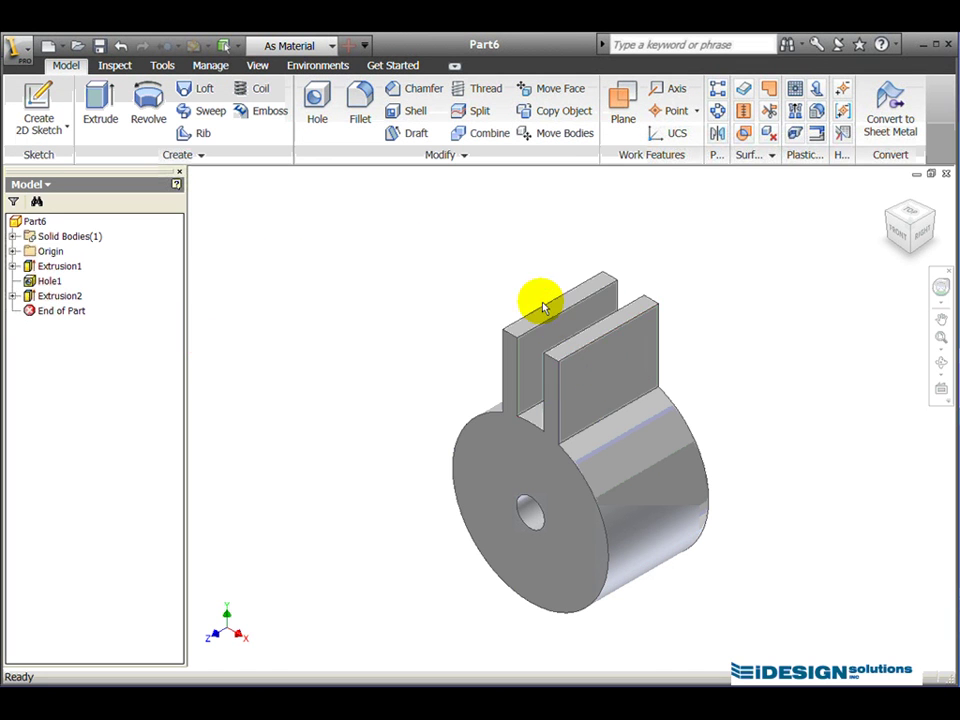
# Drill a .25 hole through the wings, .300 from the top edge and .450 from the side edge.
pyautogui.click(318, 100)
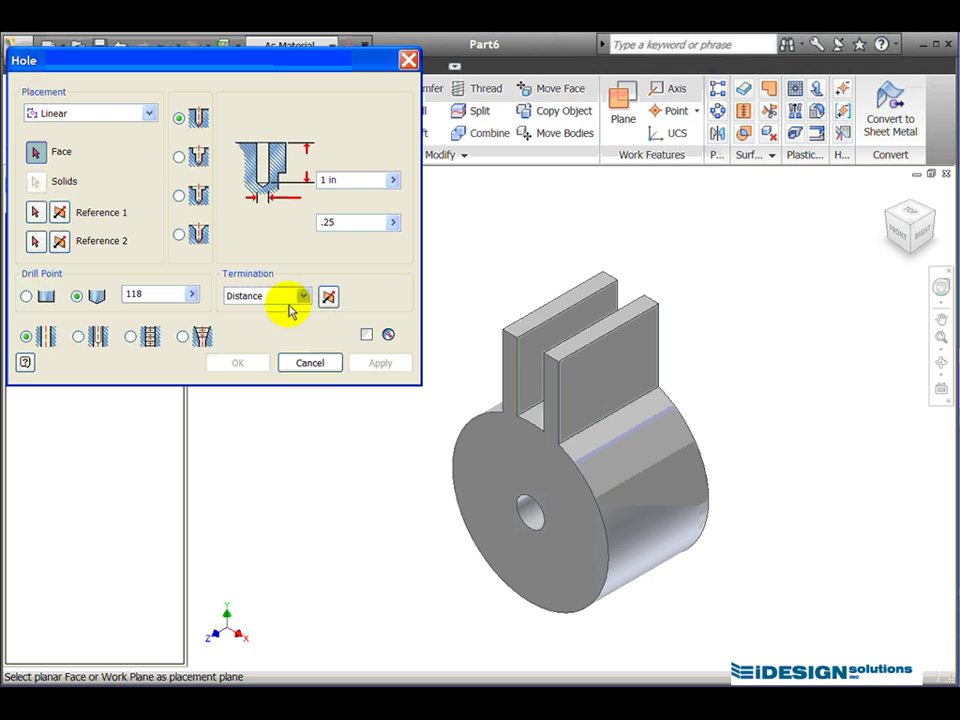
pyautogui.click(611, 376)
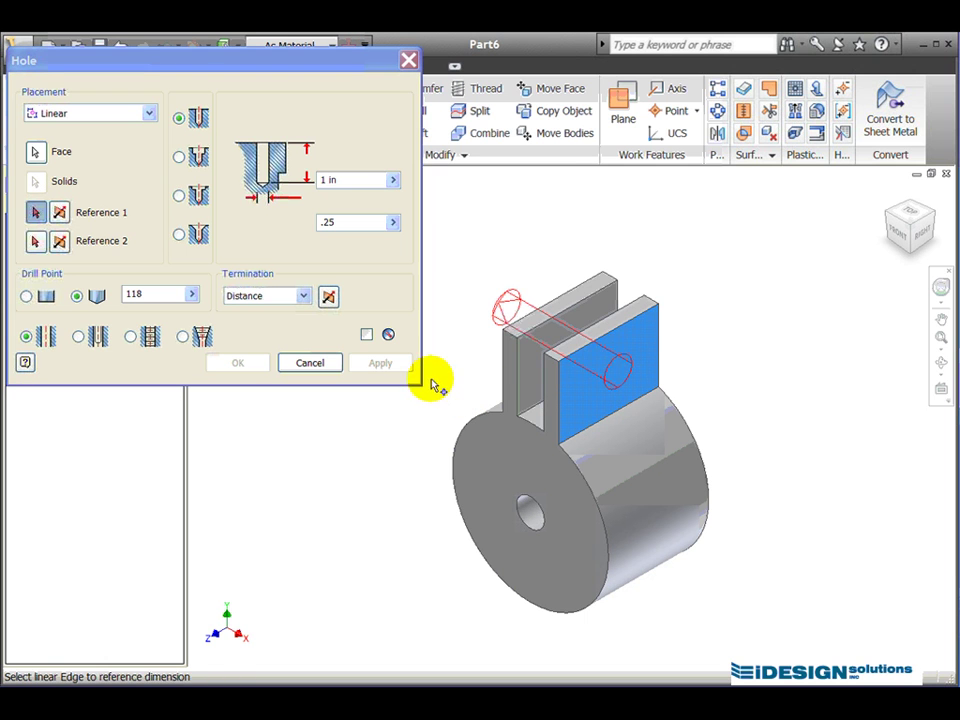
pyautogui.click(613, 340)
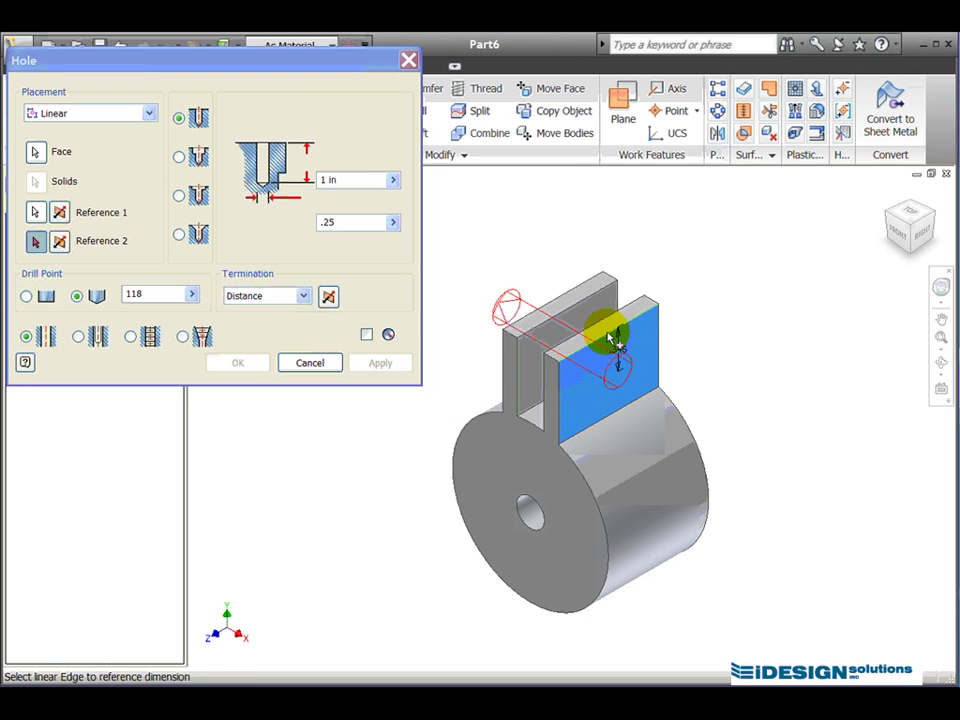
pyautogui.click(560, 402)
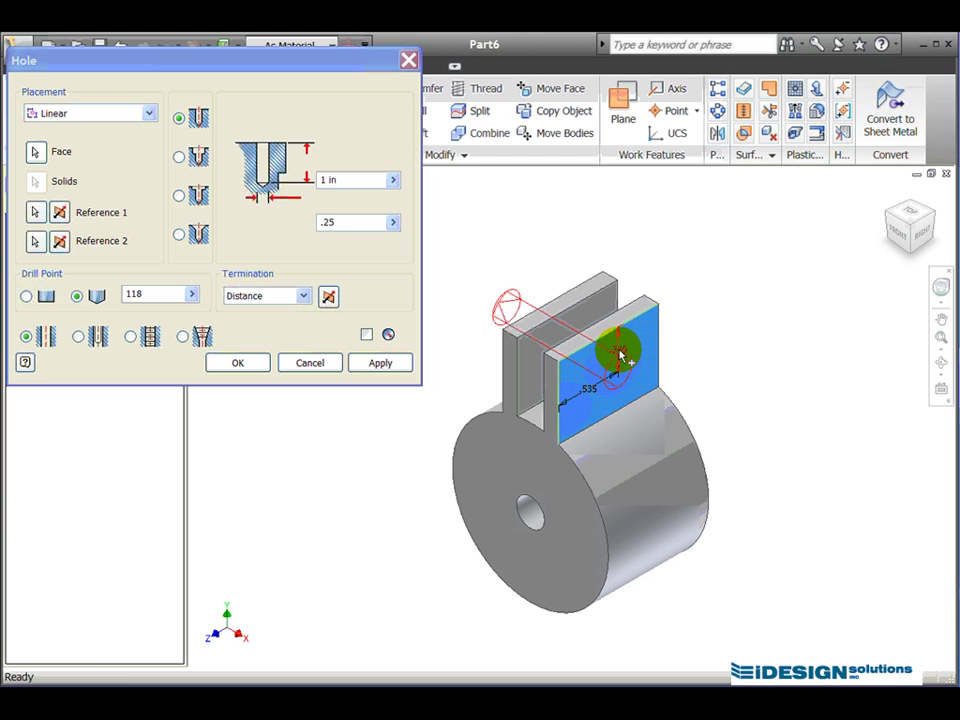
pyautogui.click(619, 351)
pyautogui.write('.')
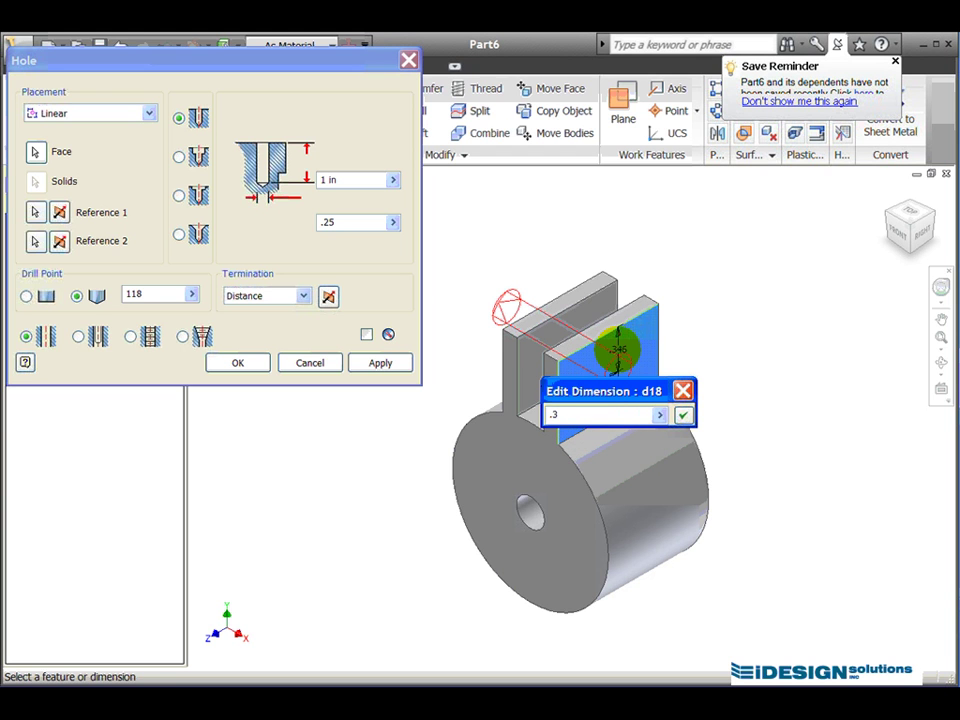
pyautogui.write('3')
pyautogui.press('Return')
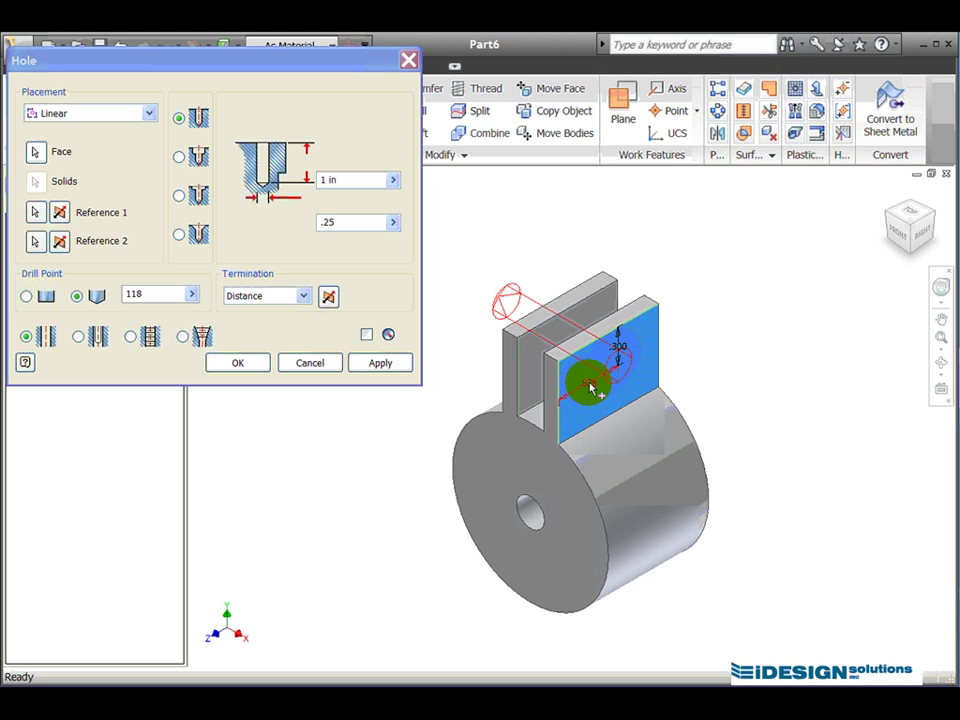
pyautogui.click(591, 388)
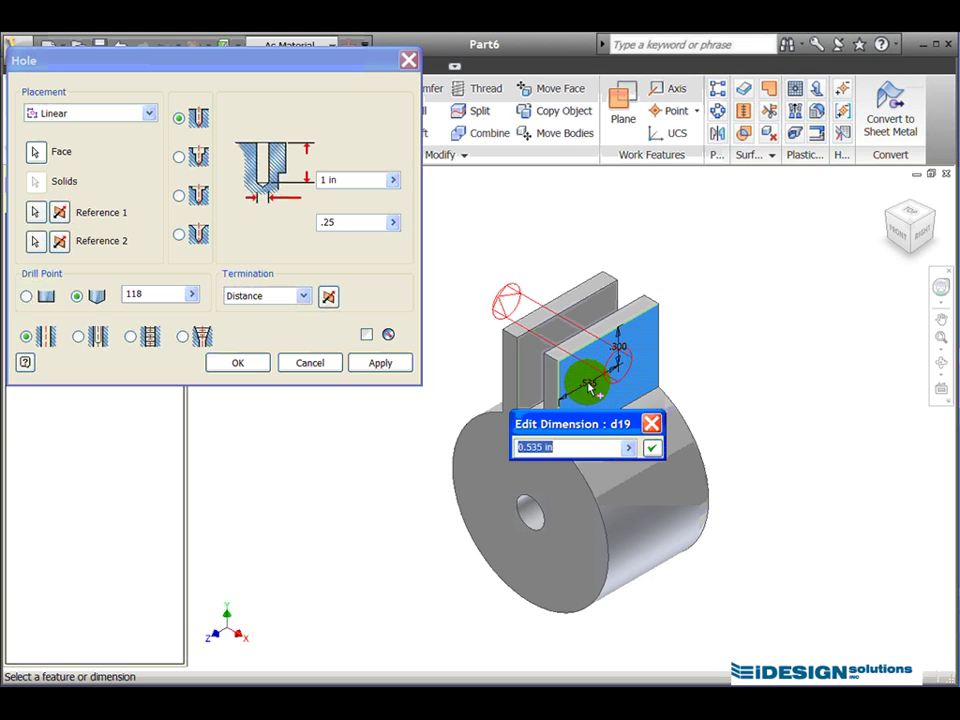
pyautogui.write('.45')
pyautogui.click(655, 449)
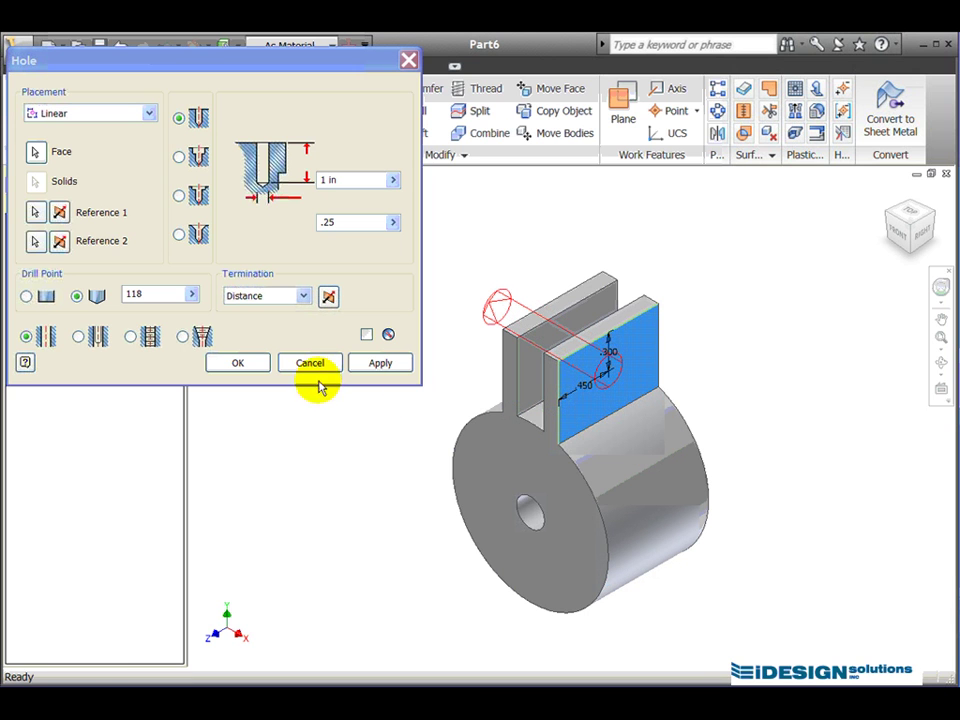
pyautogui.click(245, 364)
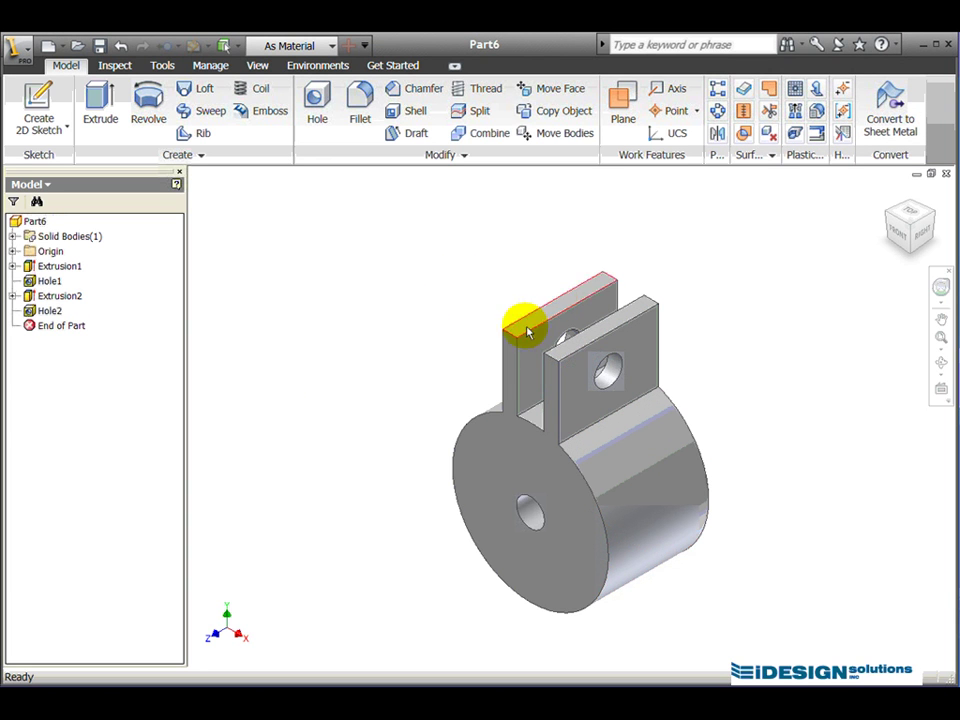
# Circular-pattern Extrusion2 and Hole2 four times around the centre hole's axis.
pyautogui.click(717, 112)
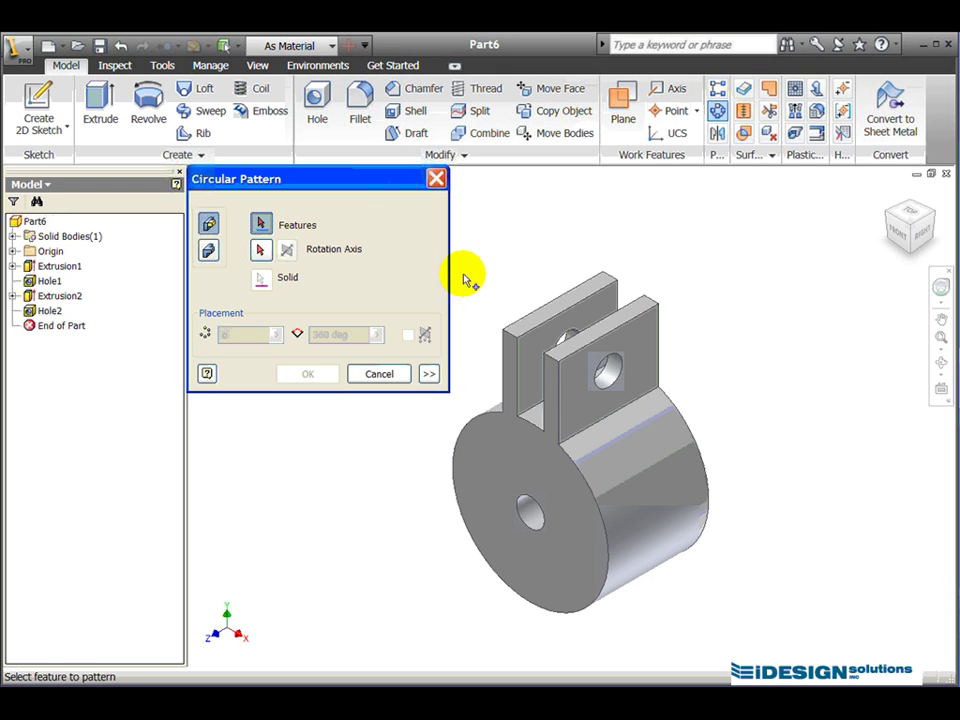
pyautogui.click(530, 330)
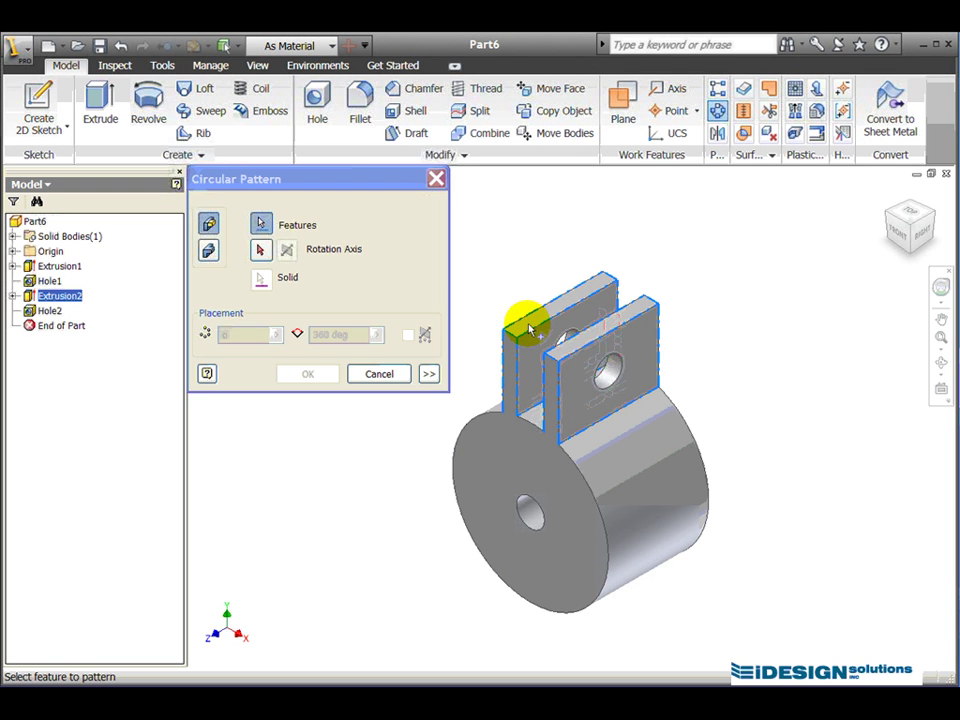
pyautogui.click(605, 367)
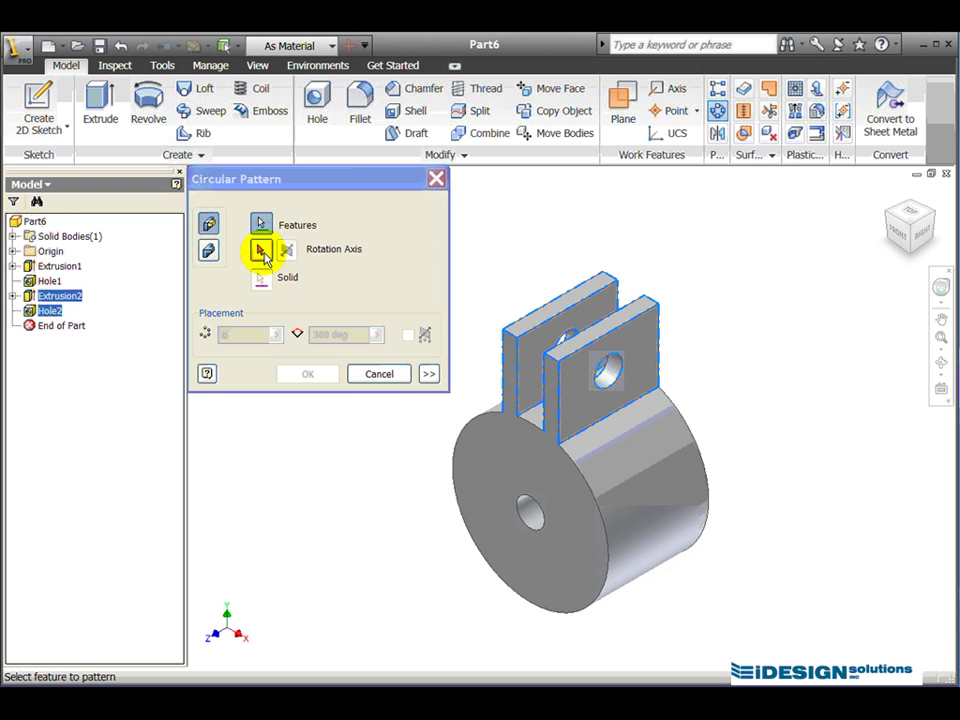
pyautogui.click(261, 252)
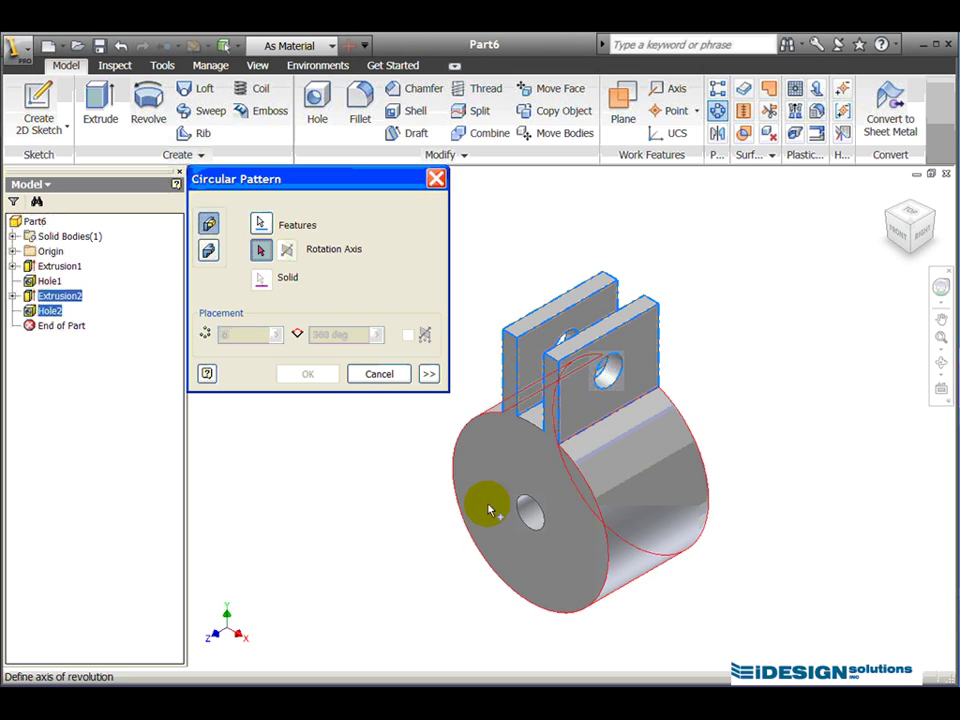
pyautogui.click(535, 525)
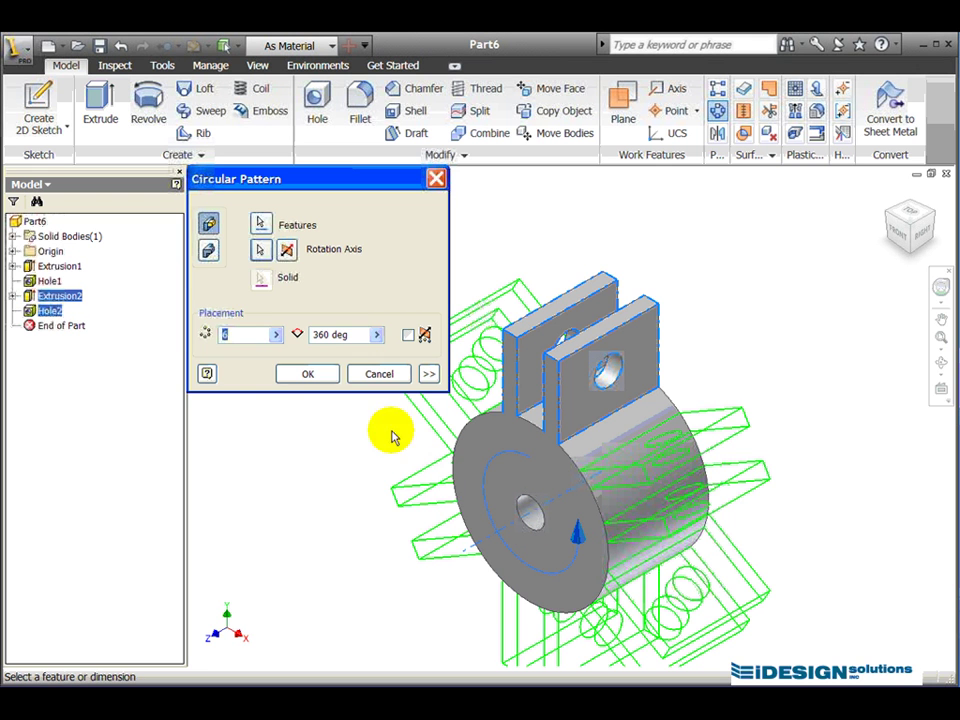
pyautogui.write('4')
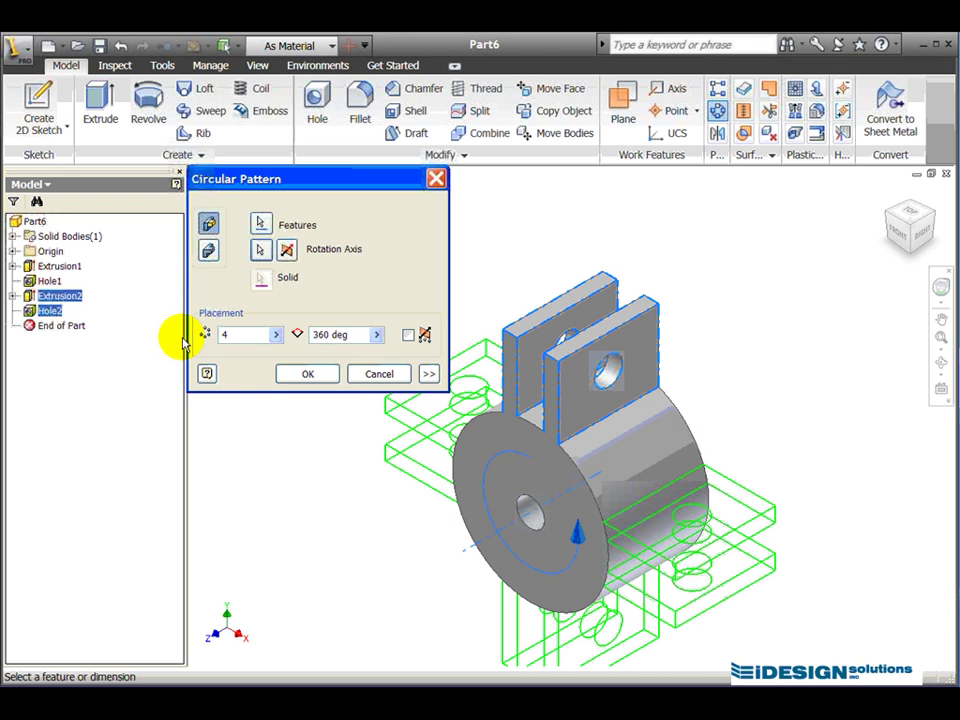
pyautogui.click(325, 376)
pyautogui.moveTo(561, 418); pyautogui.dragTo(540, 364, button='middle')
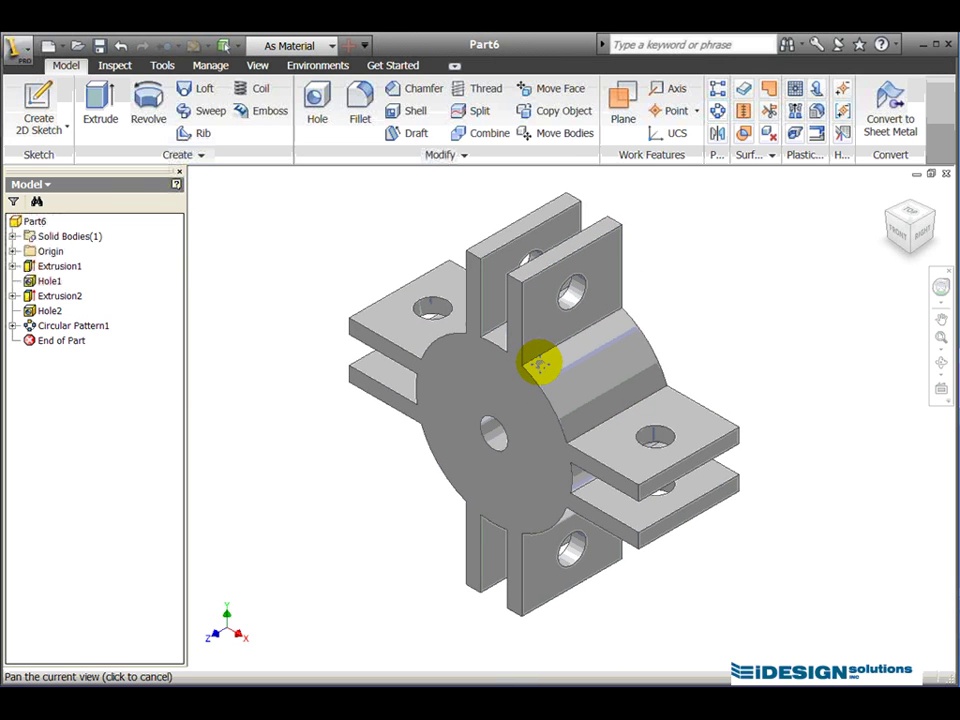
# Begin saving the part with 'Piston Bottom' entered as the file name.
pyautogui.click(100, 47)
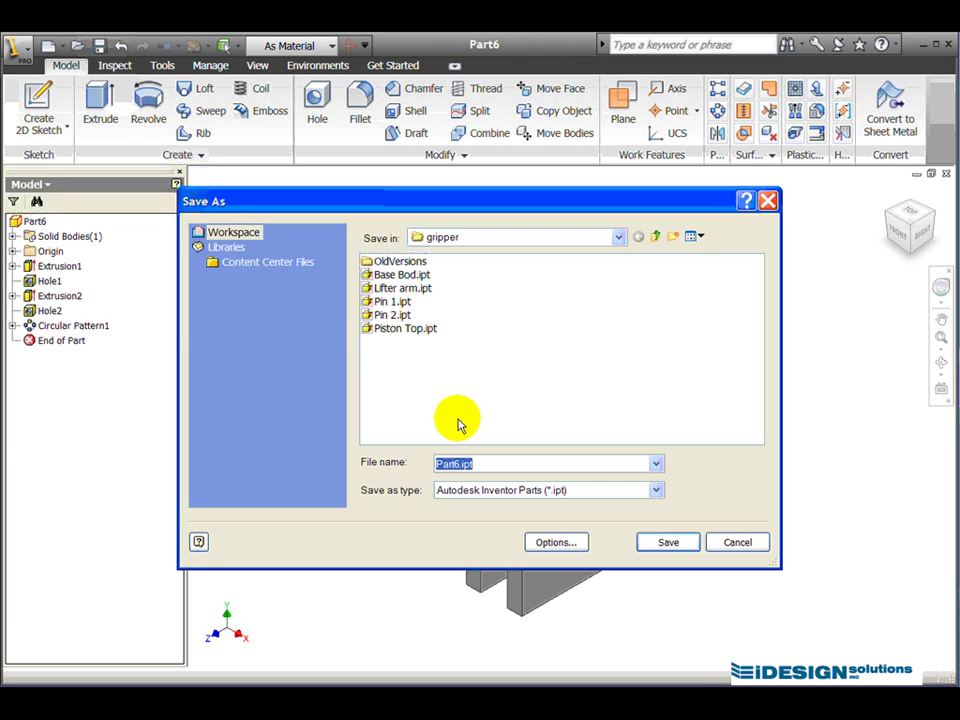
pyautogui.write('Piston Bottom')
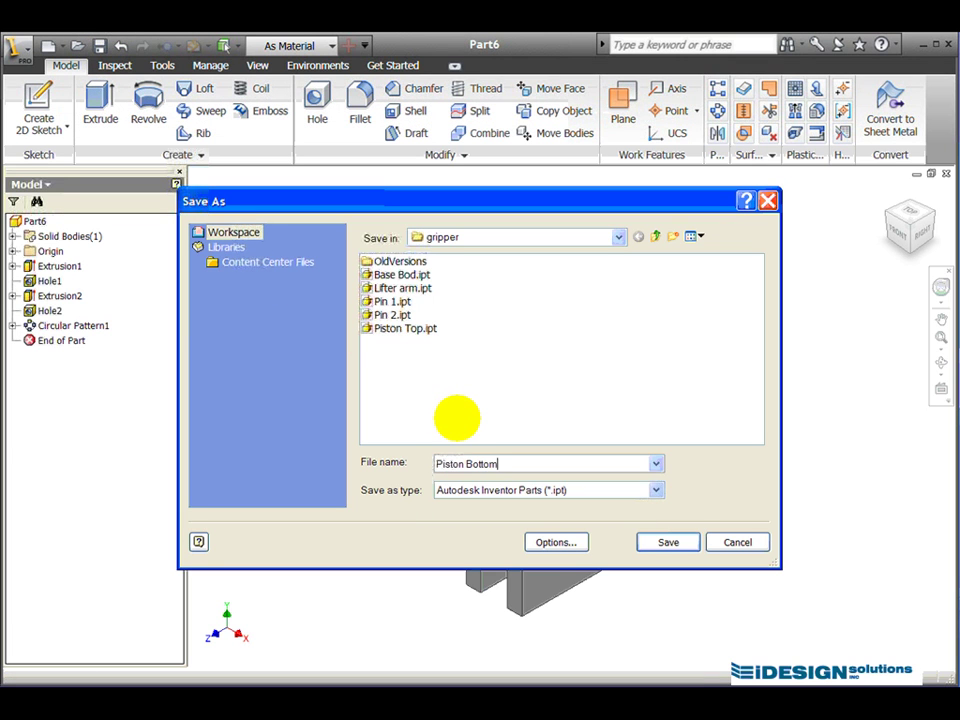